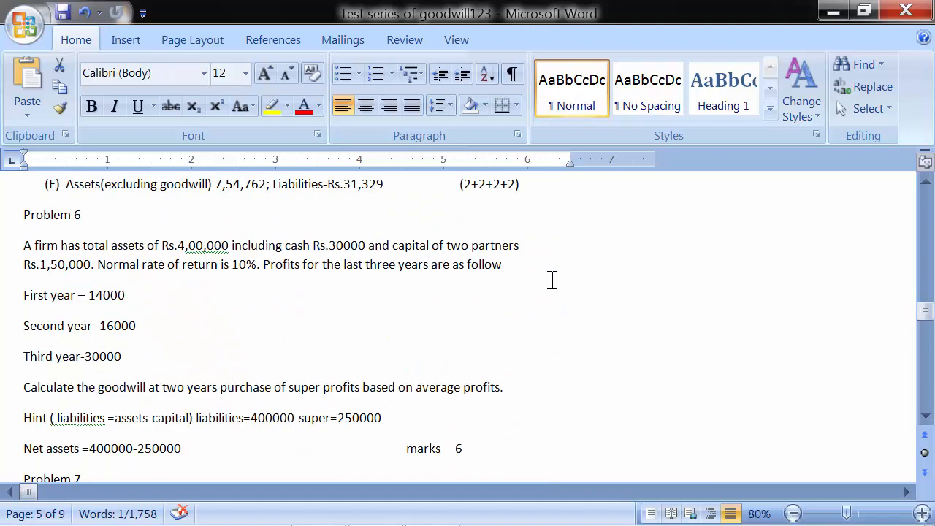
- Search the document for "from" and step through its next two occurrences
{"action": "scroll", "coordinate": [552, 280], "scroll_direction": "up", "scroll_amount": 15}
{"action": "scroll", "coordinate": [552, 279], "scroll_direction": "up", "scroll_amount": 10}
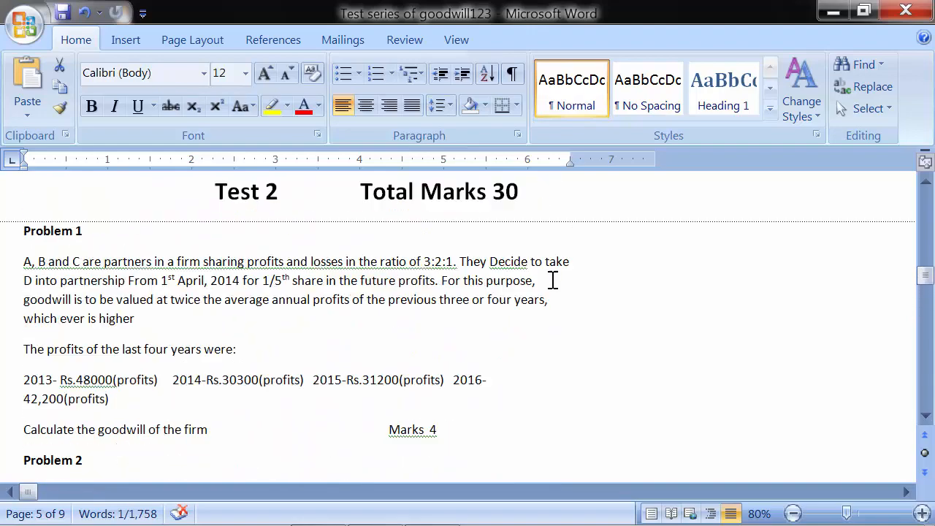
{"action": "scroll", "coordinate": [552, 280], "scroll_direction": "up", "scroll_amount": 3}
{"action": "scroll", "coordinate": [554, 277], "scroll_direction": "down", "scroll_amount": 5}
{"action": "left_click", "coordinate": [881, 64]}
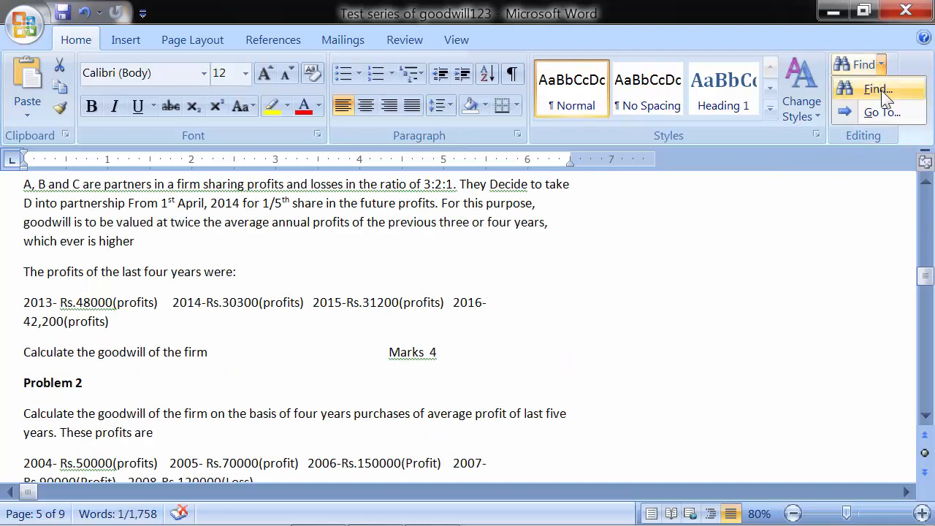
{"action": "left_click", "coordinate": [873, 89]}
{"action": "left_click_drag", "start_coordinate": [476, 37], "coordinate": [436, 42]}
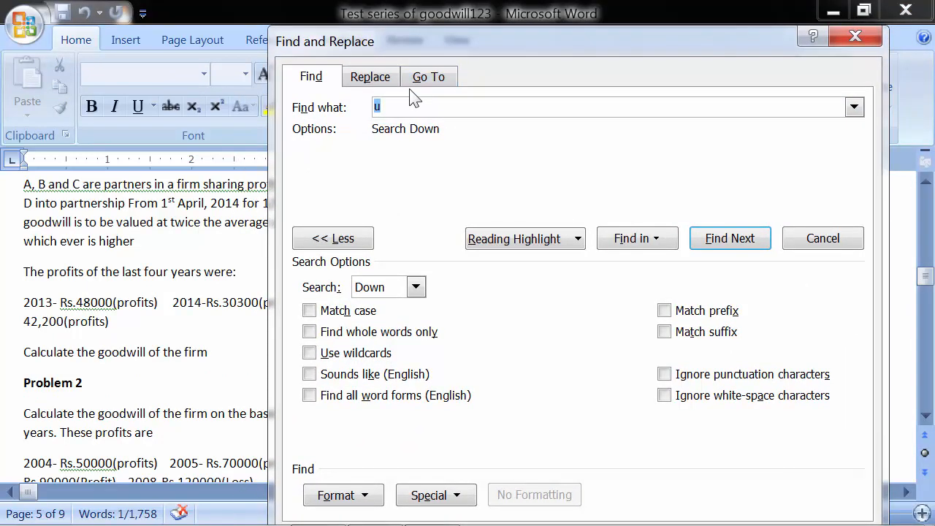
{"action": "type", "text": "from"}
{"action": "left_click", "coordinate": [728, 244]}
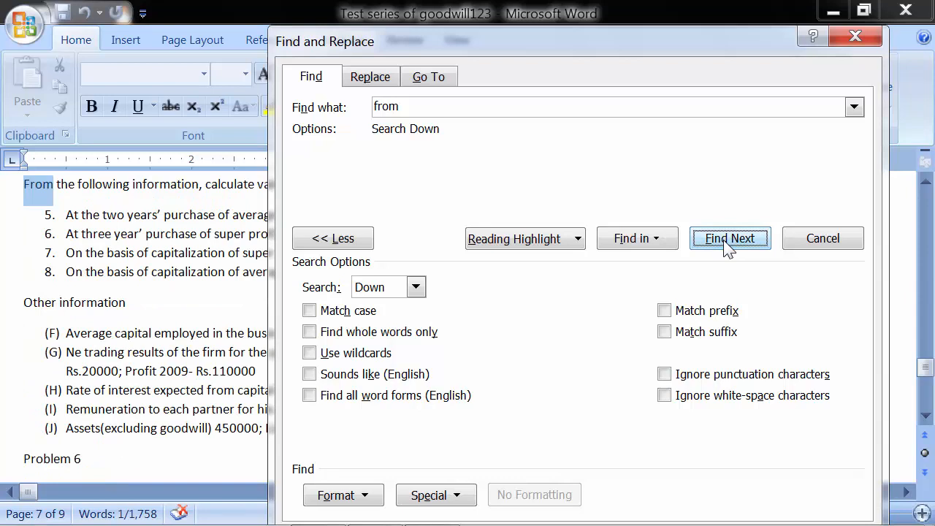
{"action": "left_click", "coordinate": [729, 244]}
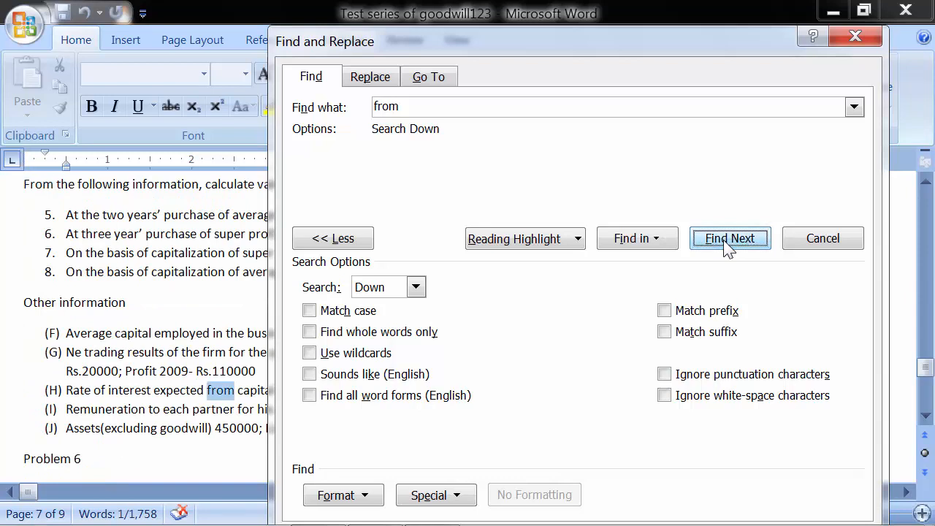
{"action": "left_click", "coordinate": [582, 247]}
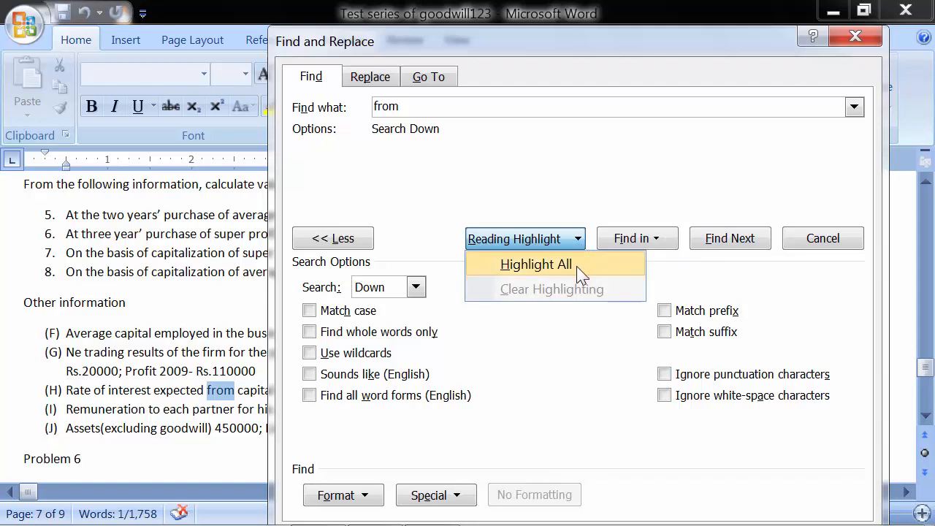
{"action": "left_click", "coordinate": [371, 248]}
{"action": "left_click", "coordinate": [371, 249]}
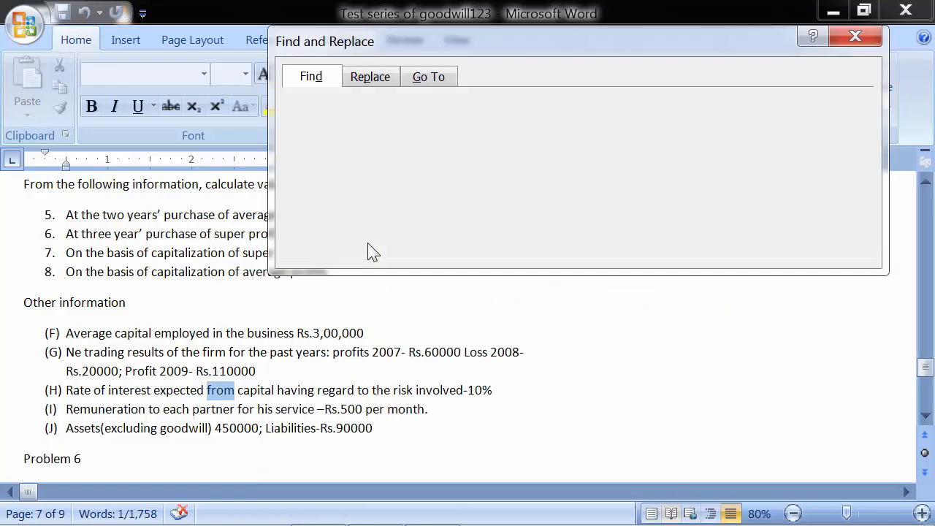
{"action": "left_click", "coordinate": [369, 248]}
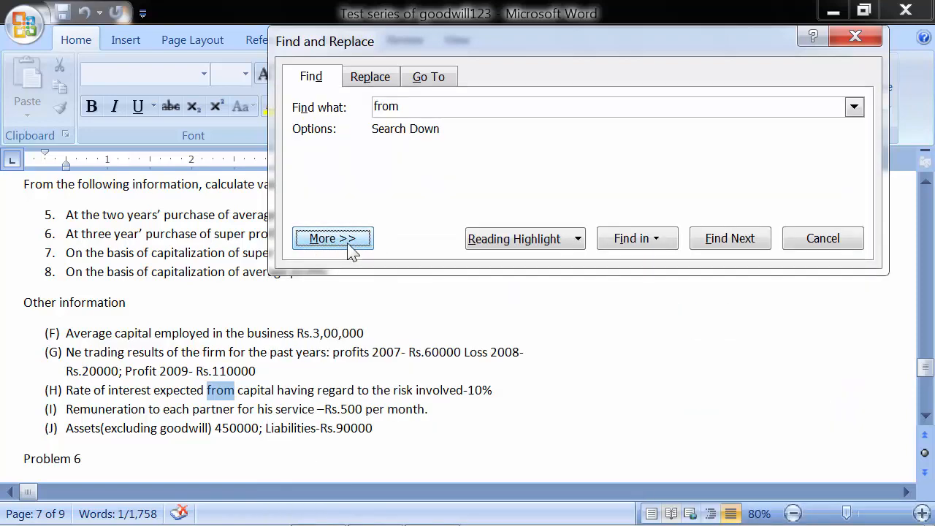
{"action": "left_click", "coordinate": [351, 249]}
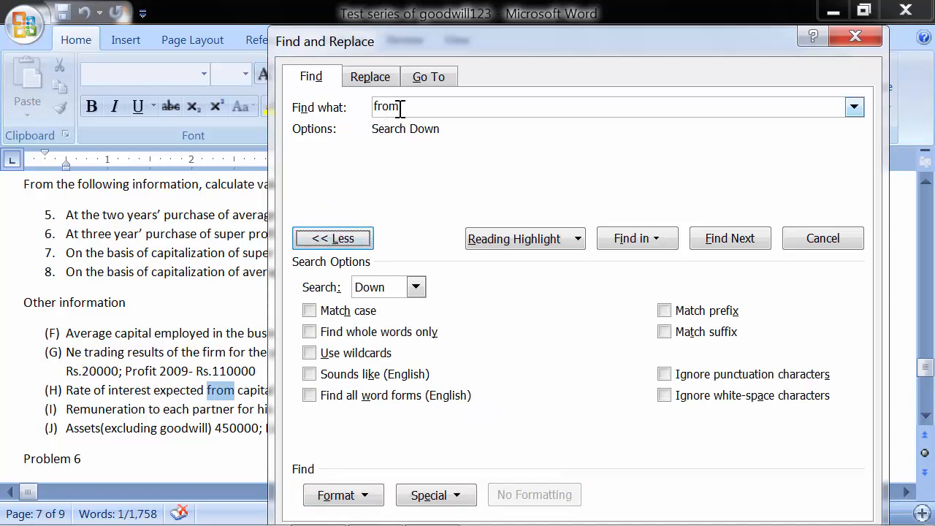
- Search for "at" instead and highlight all its occurrences in the document
{"action": "left_click_drag", "start_coordinate": [398, 107], "coordinate": [351, 132]}
{"action": "type", "text": "at"}
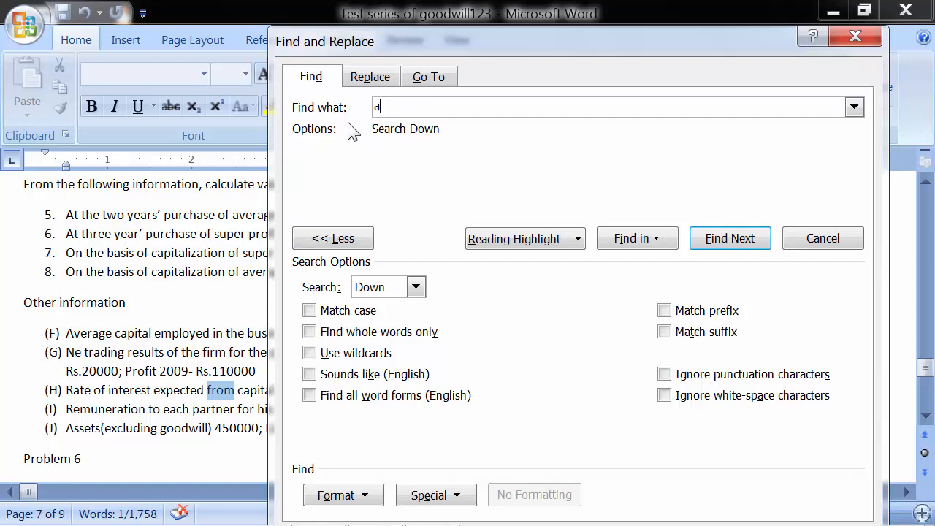
{"action": "left_click", "coordinate": [707, 240]}
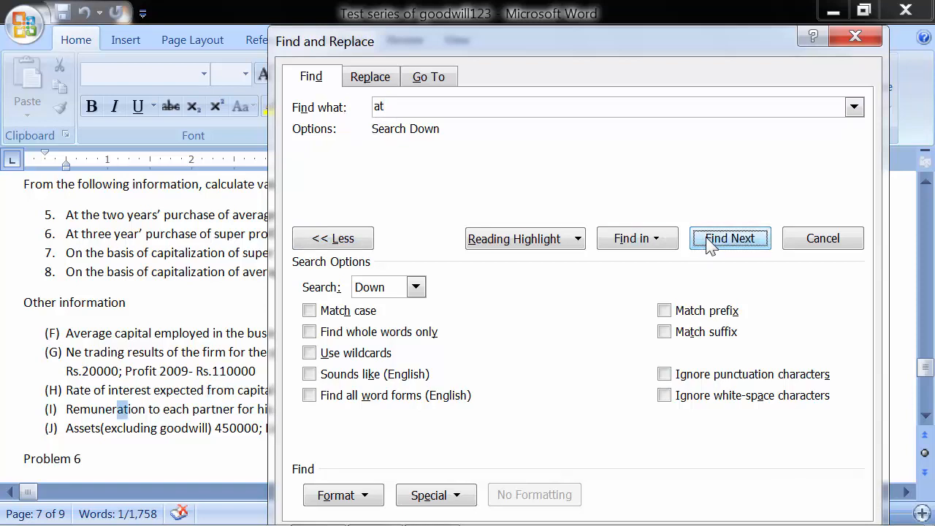
{"action": "left_click", "coordinate": [578, 249]}
{"action": "left_click", "coordinate": [559, 264]}
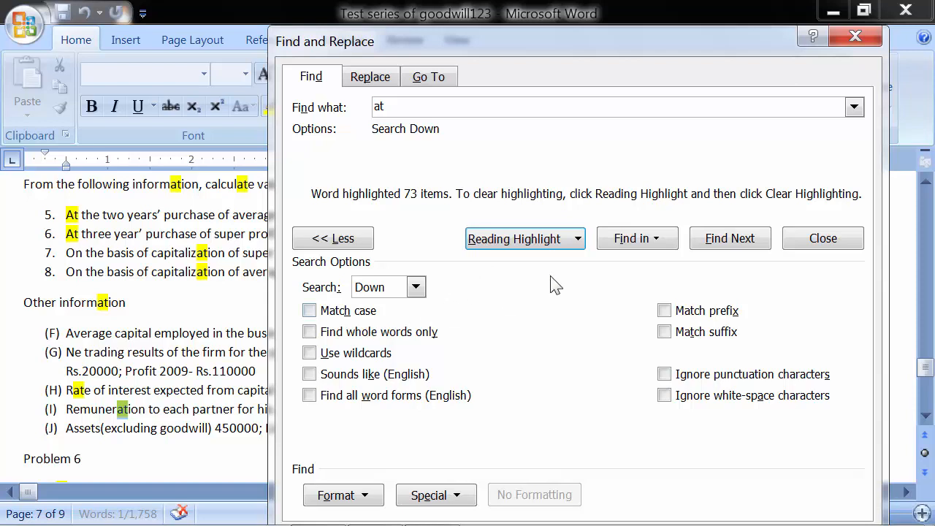
- Clear the reading highlights, restrict the search to whole words only, and highlight all matches of "at"
{"action": "left_click", "coordinate": [564, 245]}
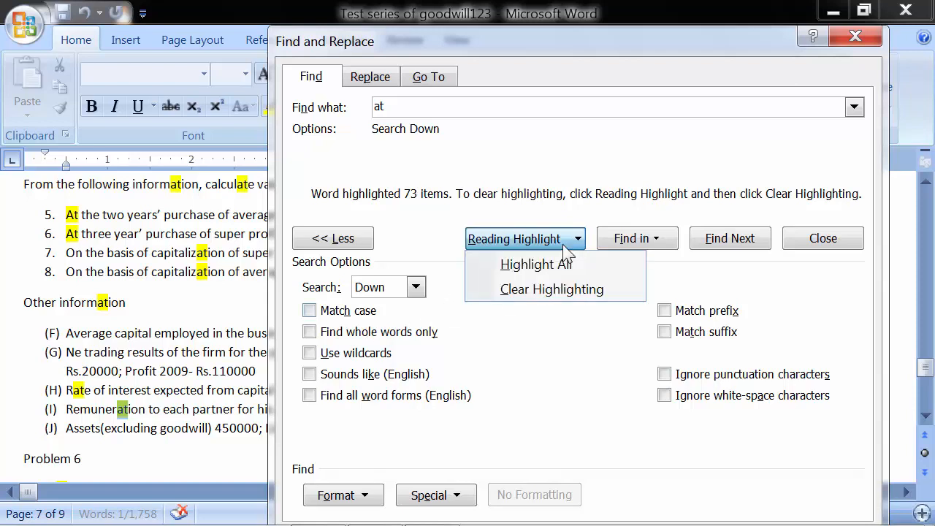
{"action": "left_click", "coordinate": [556, 292]}
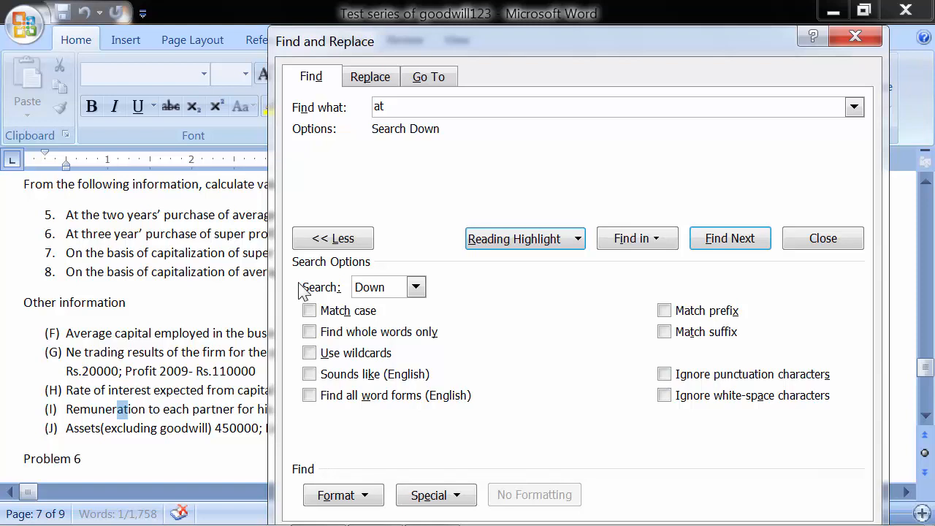
{"action": "left_click", "coordinate": [322, 334]}
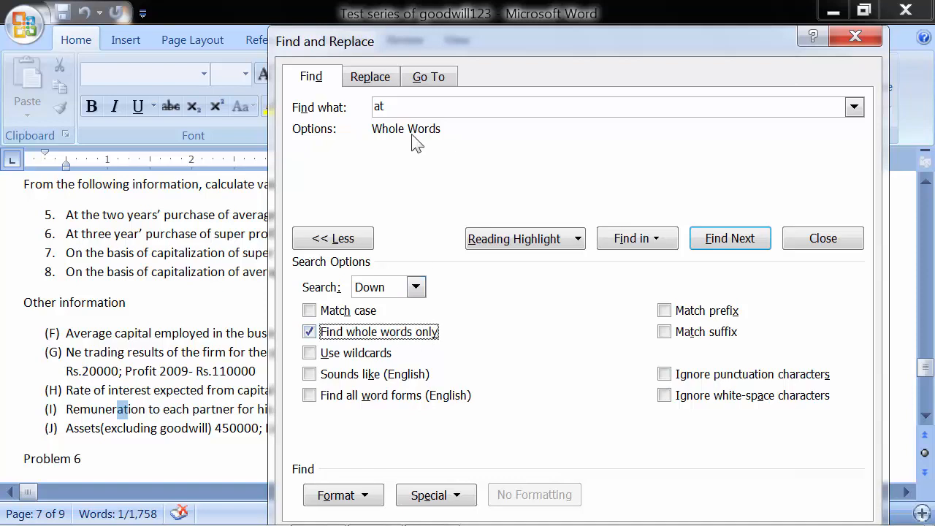
{"action": "double_click", "coordinate": [407, 106]}
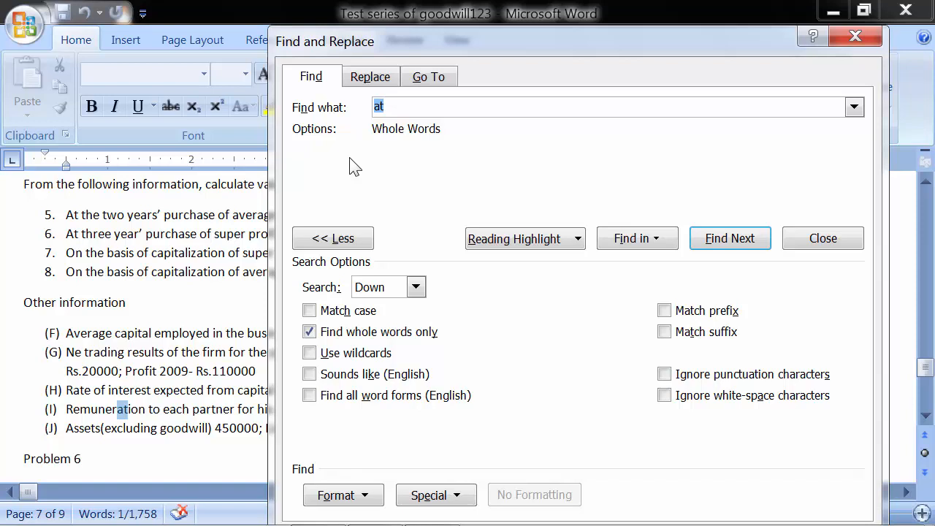
{"action": "left_click", "coordinate": [546, 243]}
{"action": "left_click", "coordinate": [544, 267]}
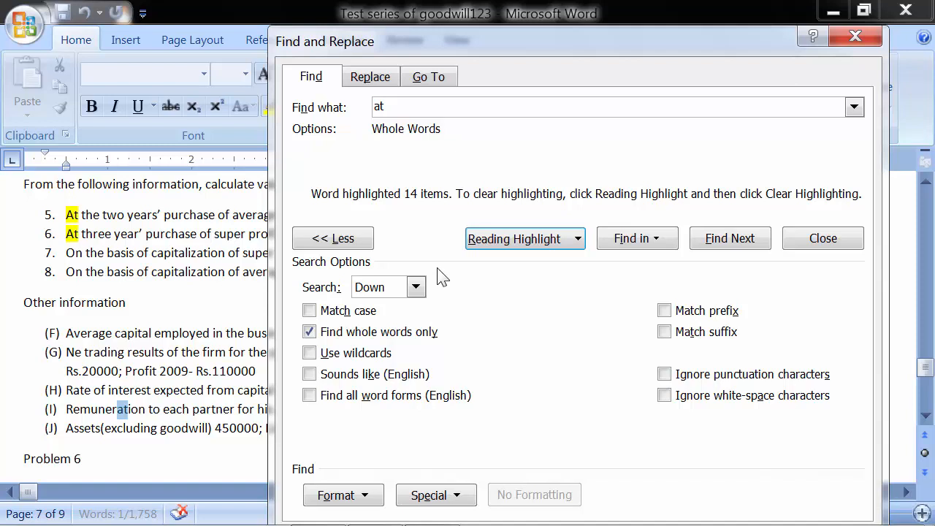
- Clear the whole-word highlights and highlight all whole-word matches of "at" once more
{"action": "left_click", "coordinate": [514, 247]}
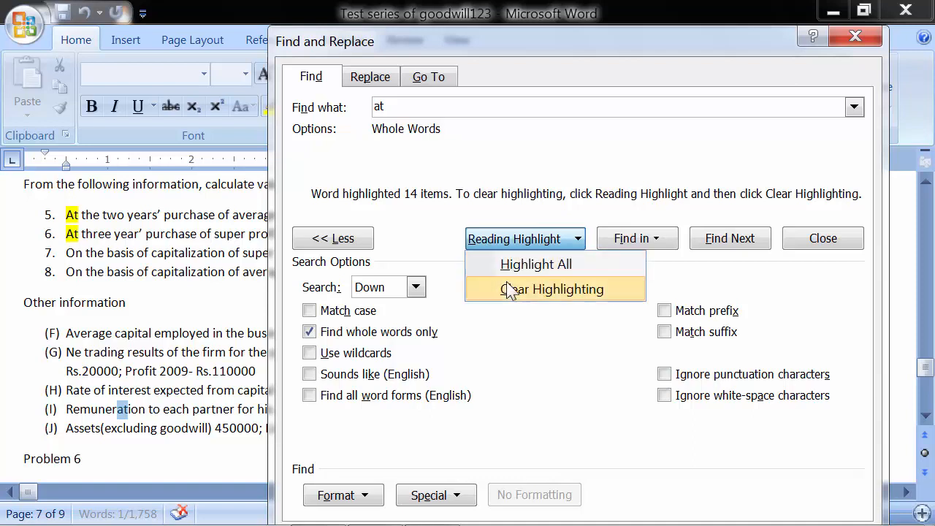
{"action": "left_click", "coordinate": [508, 286]}
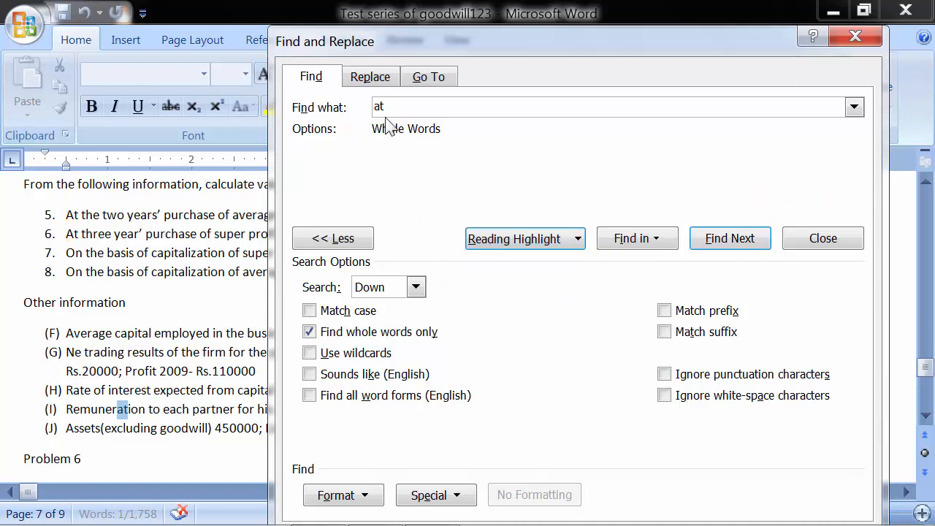
{"action": "left_click_drag", "start_coordinate": [388, 108], "coordinate": [359, 105]}
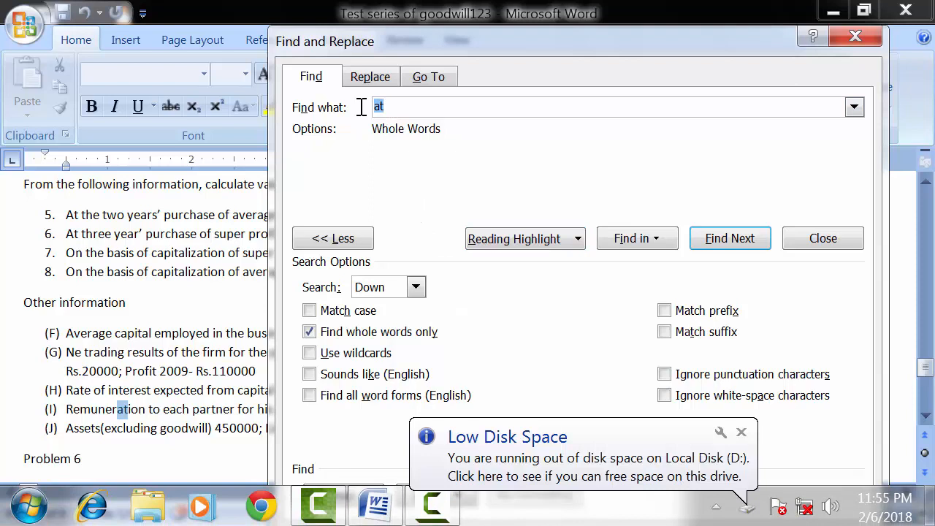
{"action": "left_click", "coordinate": [741, 433]}
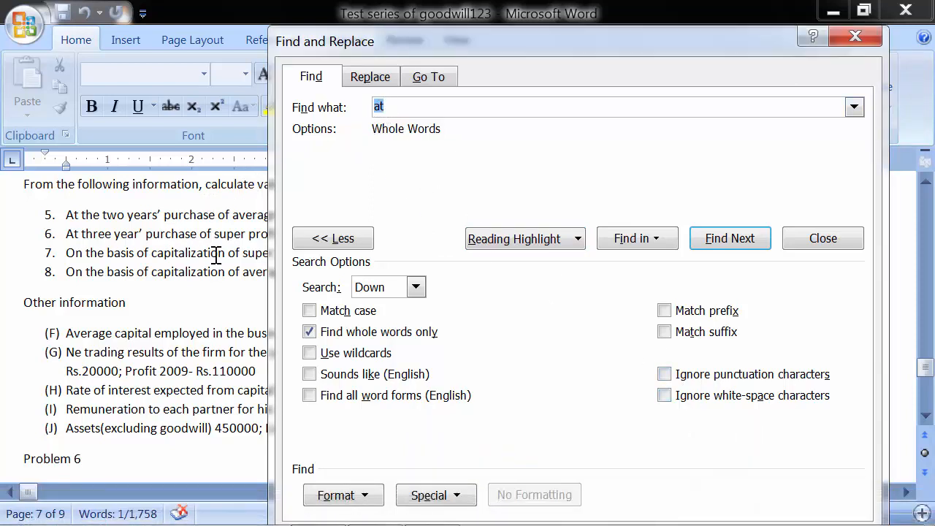
{"action": "left_click", "coordinate": [537, 247]}
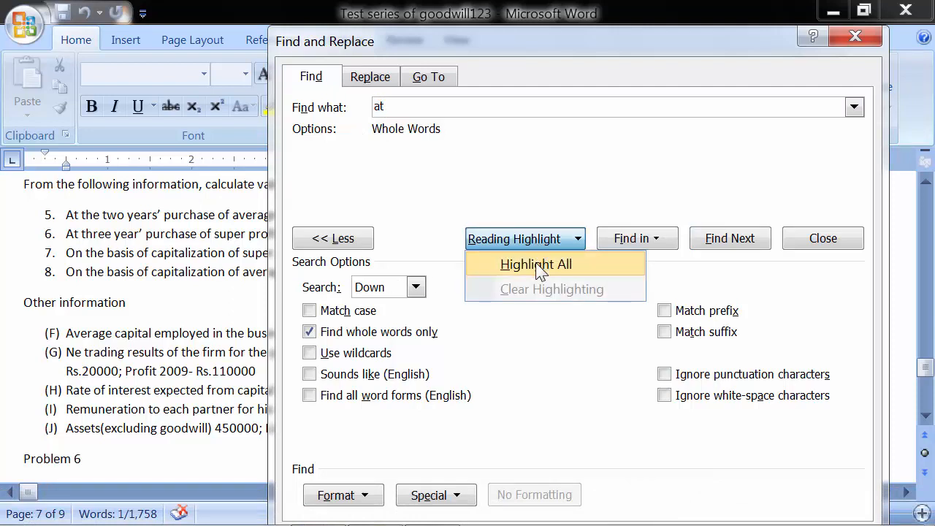
{"action": "left_click", "coordinate": [537, 265]}
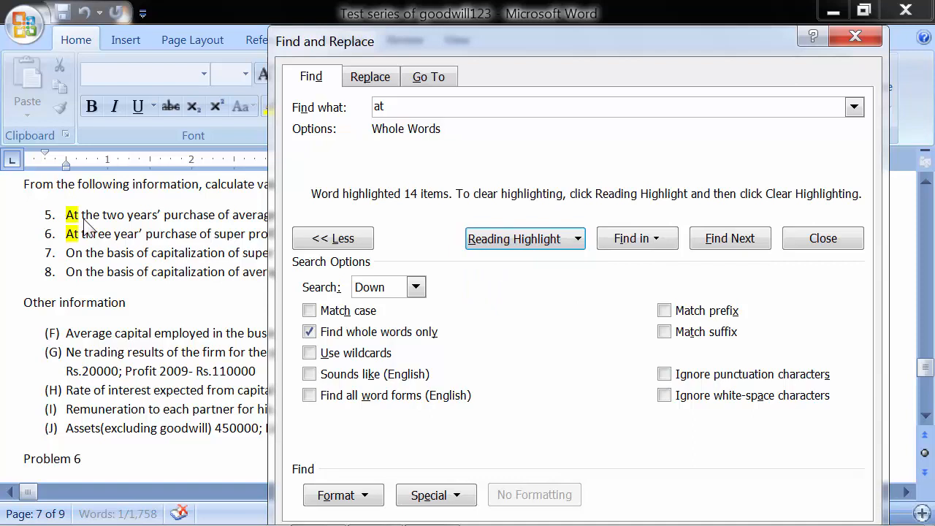
- Turn on case matching and highlight all whole-word matches of lowercase "at"
{"action": "left_click", "coordinate": [319, 316]}
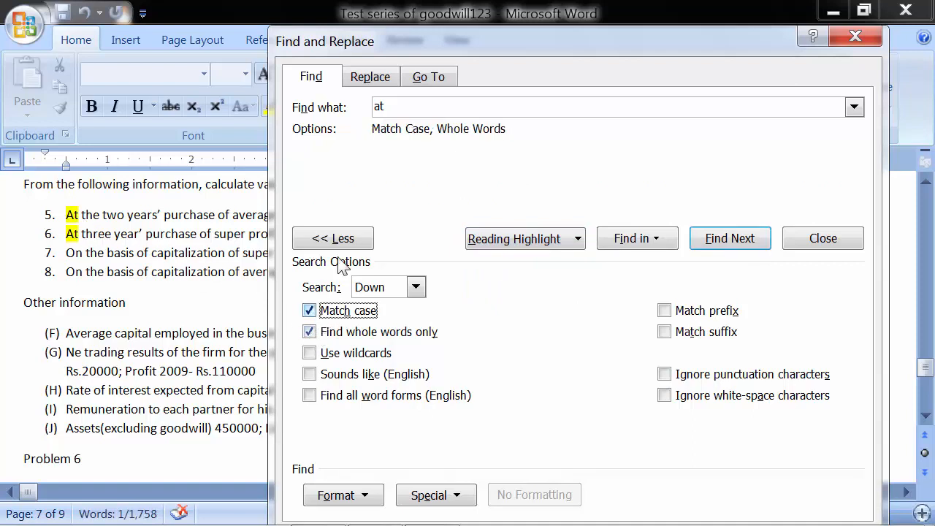
{"action": "left_click_drag", "start_coordinate": [388, 107], "coordinate": [365, 107]}
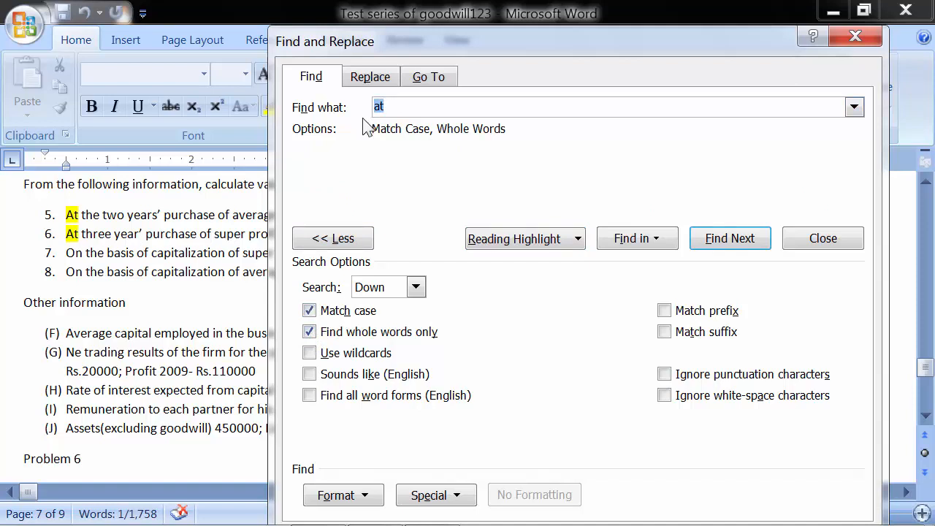
{"action": "type", "text": "At"}
{"action": "left_click_drag", "start_coordinate": [393, 110], "coordinate": [366, 109]}
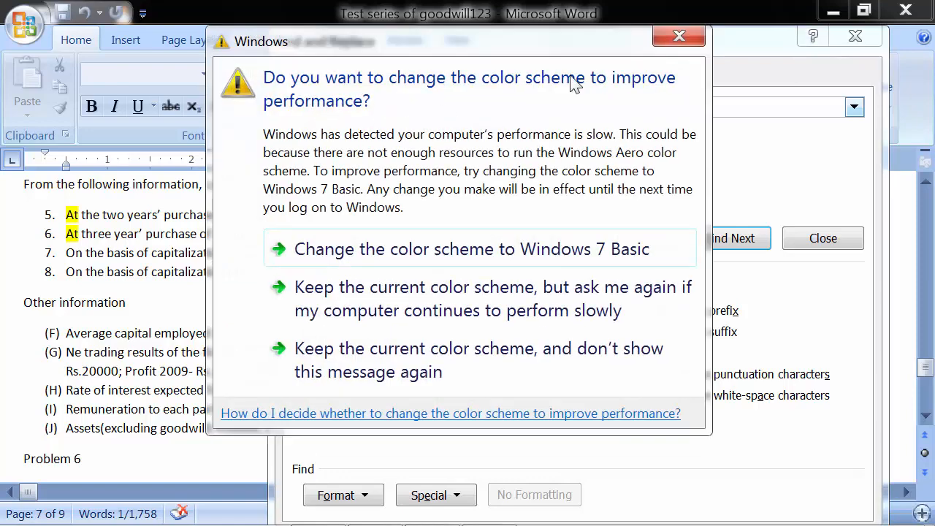
{"action": "left_click", "coordinate": [695, 35]}
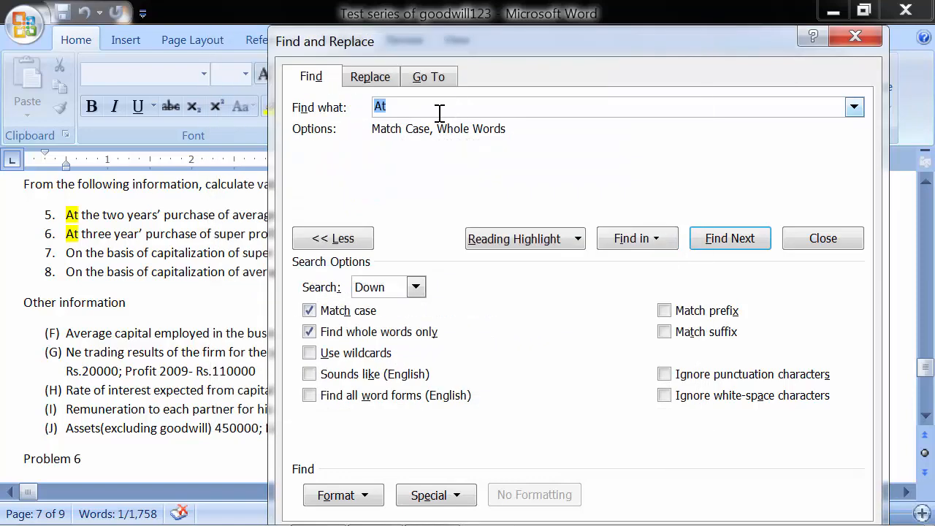
{"action": "type", "text": "at"}
{"action": "left_click", "coordinate": [565, 241]}
{"action": "left_click", "coordinate": [559, 270]}
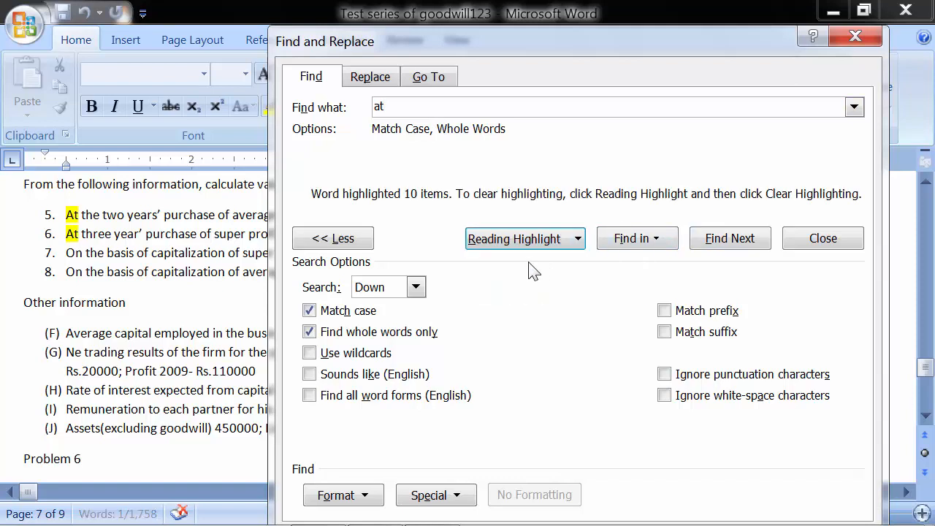
- Clear the old highlights and highlight only the case-sensitive, whole-word matches of "at"
{"action": "left_click", "coordinate": [580, 241]}
{"action": "left_click", "coordinate": [566, 287]}
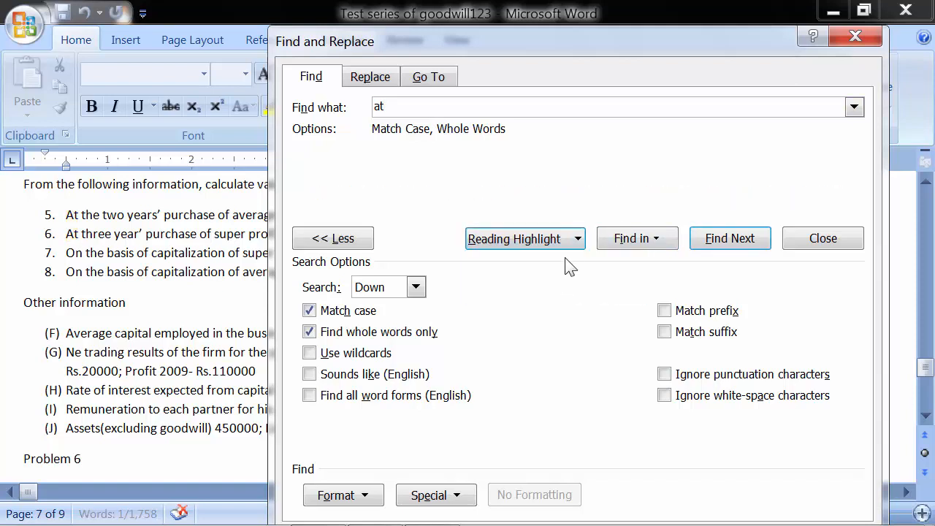
{"action": "left_click", "coordinate": [575, 249]}
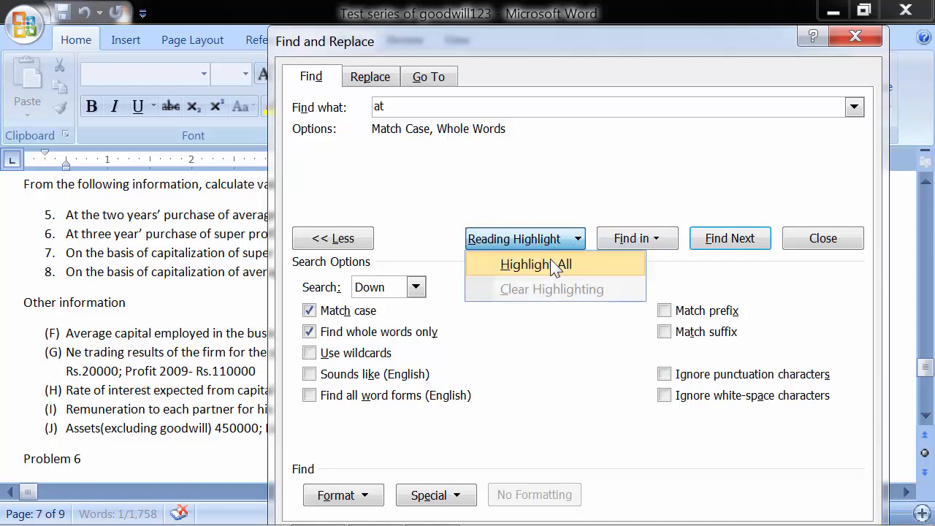
{"action": "left_click", "coordinate": [554, 264]}
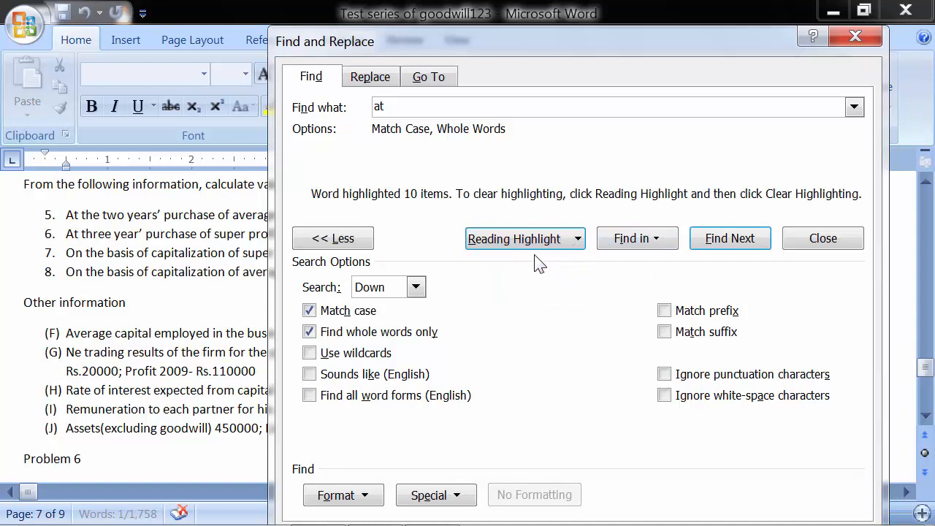
- Examine the capitalised "At" opening list items 5 and 6 against the lowercase search term
{"action": "left_click", "coordinate": [73, 219]}
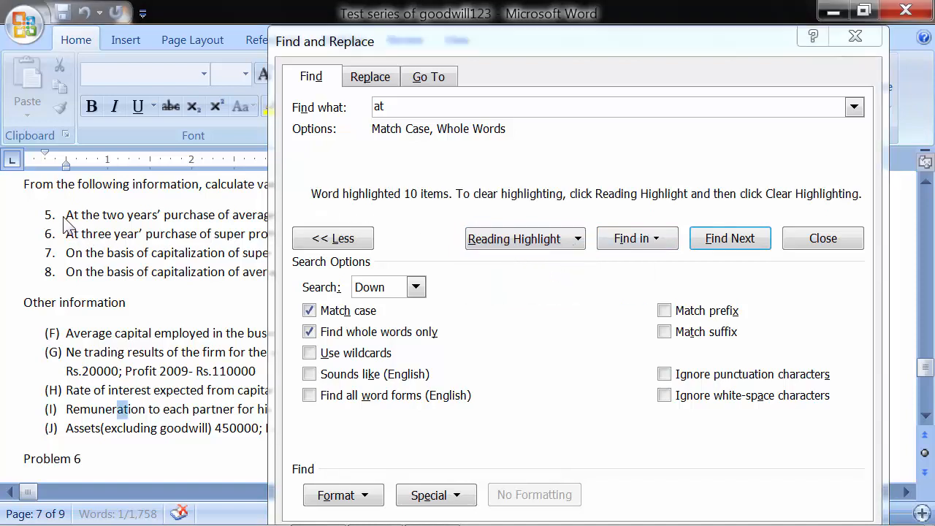
{"action": "double_click", "coordinate": [72, 214]}
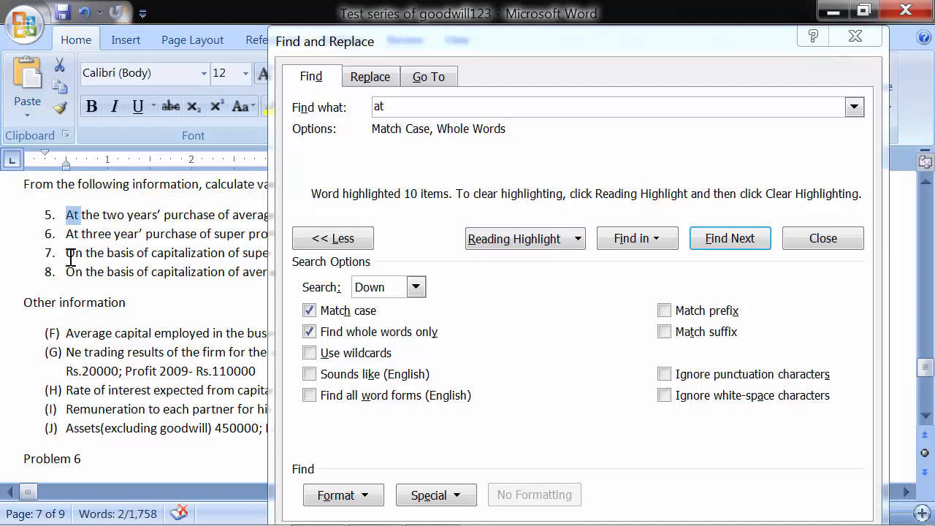
{"action": "left_click_drag", "start_coordinate": [65, 233], "coordinate": [77, 241]}
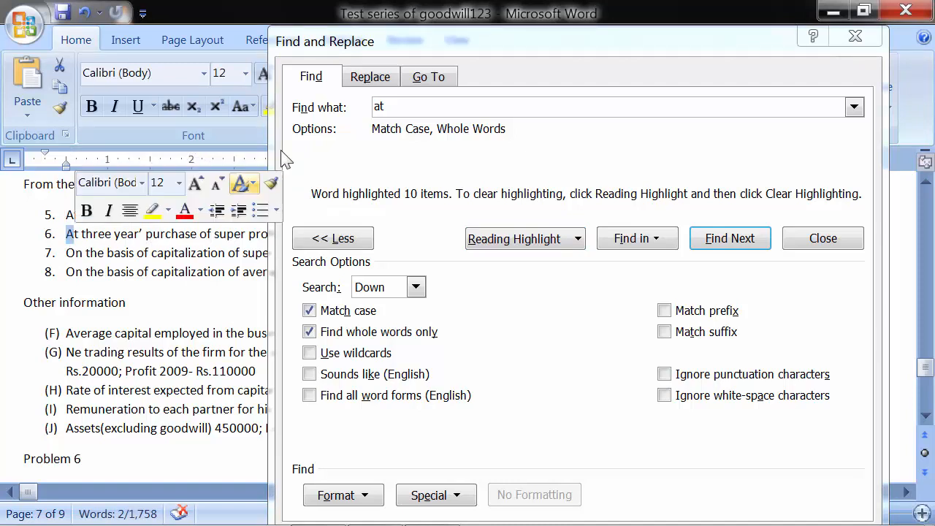
{"action": "left_click", "coordinate": [387, 106]}
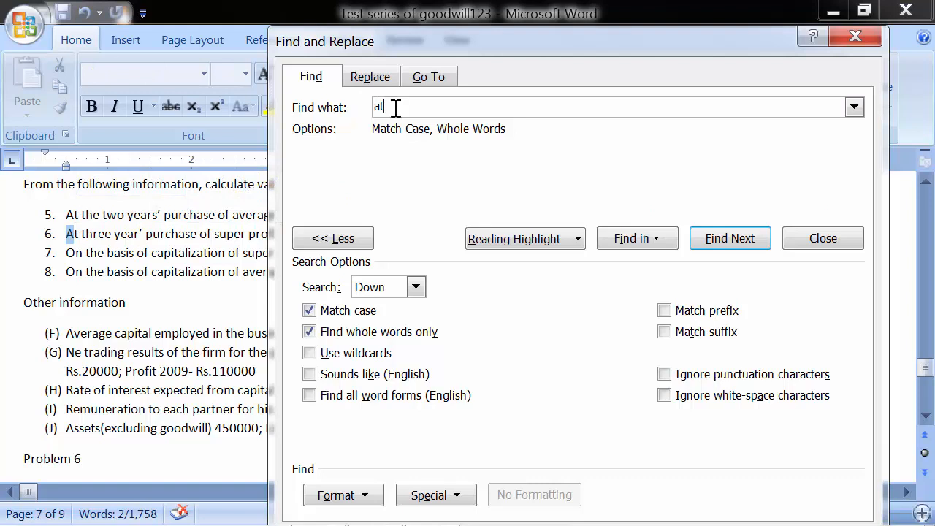
- Turn off case matching and whole-words-only in the search options, and enable wildcards instead
{"action": "double_click", "coordinate": [374, 104]}
{"action": "left_click", "coordinate": [308, 325]}
{"action": "left_click", "coordinate": [310, 332]}
{"action": "left_click", "coordinate": [310, 311]}
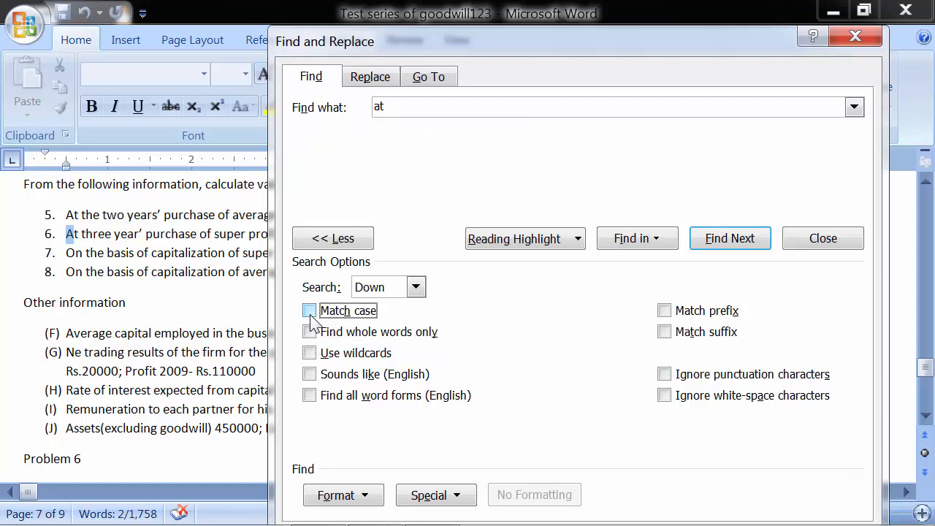
{"action": "left_click", "coordinate": [313, 356]}
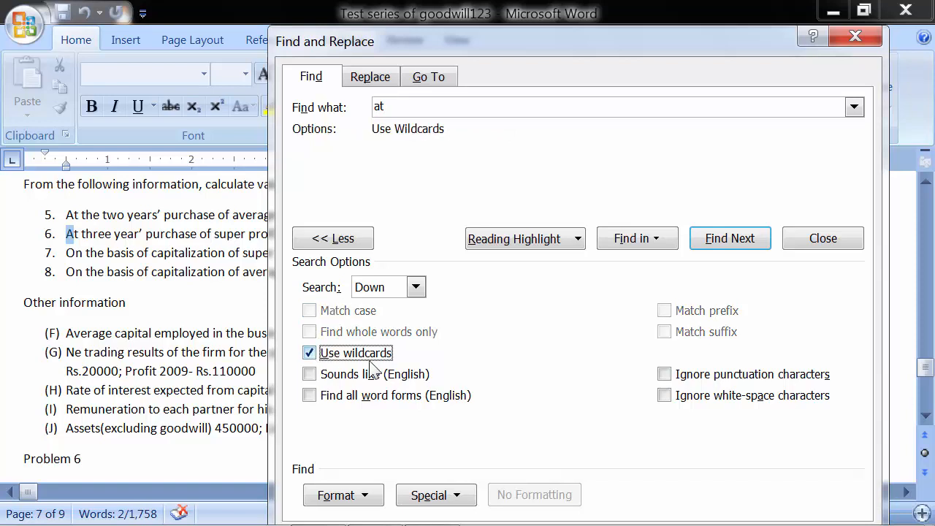
- Search for the wildcard pattern "F??" and go to its next match
{"action": "left_click_drag", "start_coordinate": [413, 110], "coordinate": [359, 107]}
{"action": "type", "text": "F??"}
{"action": "left_click", "coordinate": [720, 239]}
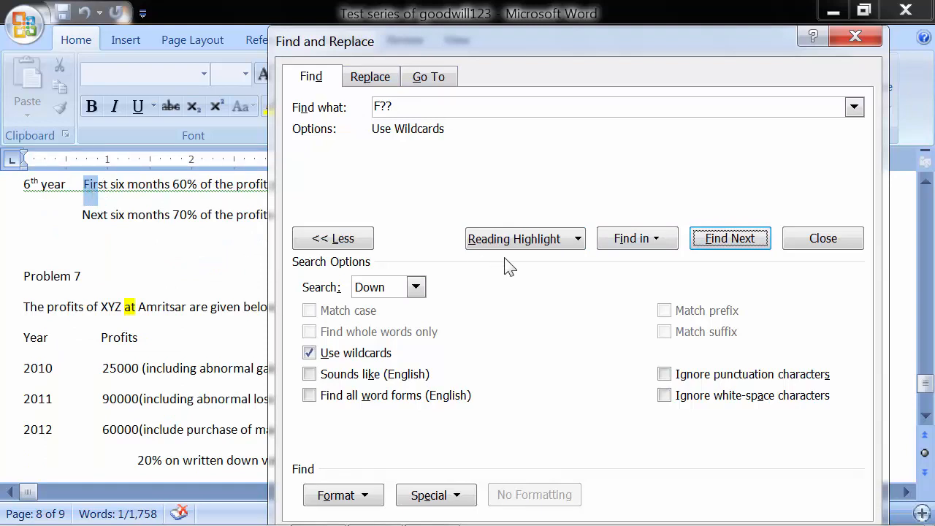
- Clear the old reading highlights and step through further matches of the "F??" pattern
{"action": "left_click", "coordinate": [520, 245]}
{"action": "left_click", "coordinate": [522, 288]}
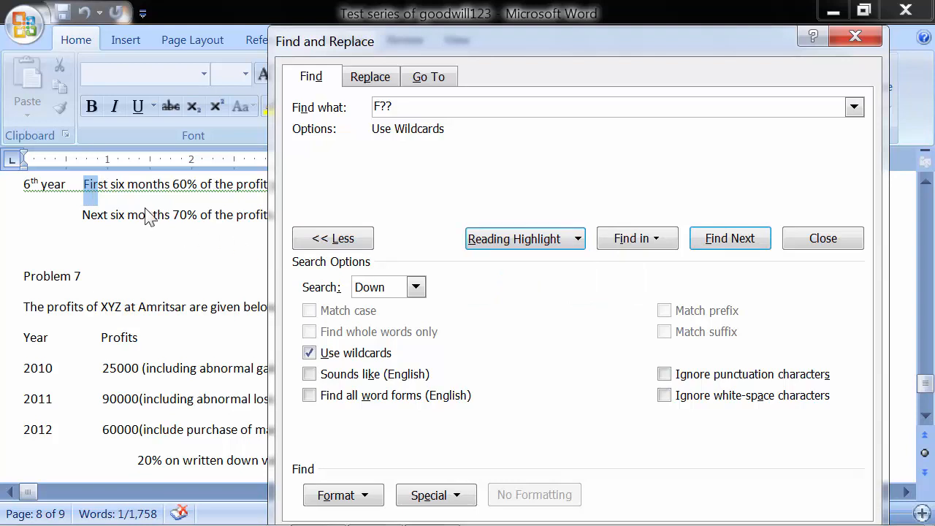
{"action": "left_click", "coordinate": [716, 244]}
{"action": "left_click", "coordinate": [443, 327]}
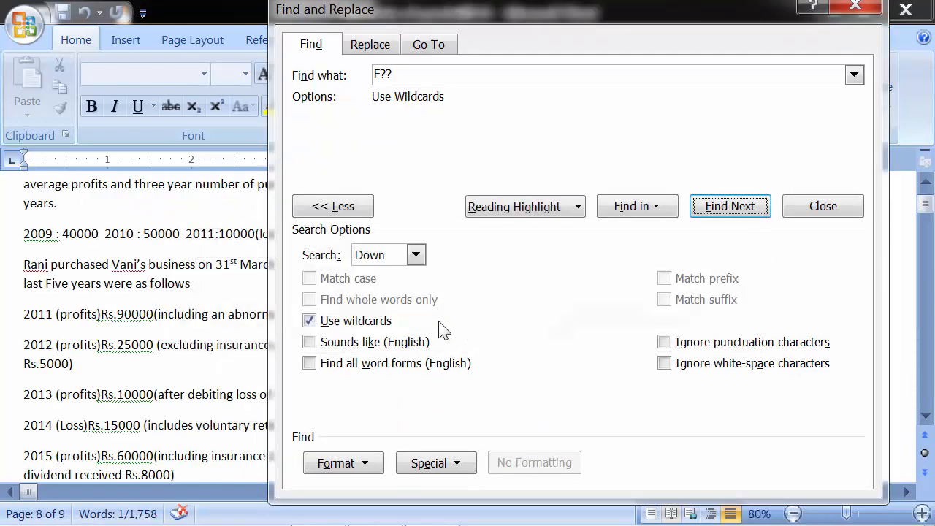
{"action": "left_click", "coordinate": [716, 208]}
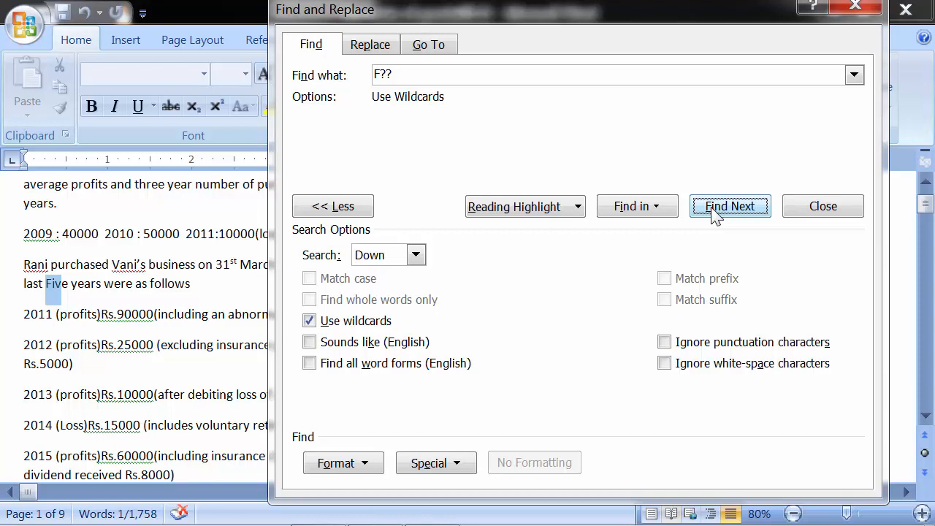
{"action": "left_click", "coordinate": [714, 212]}
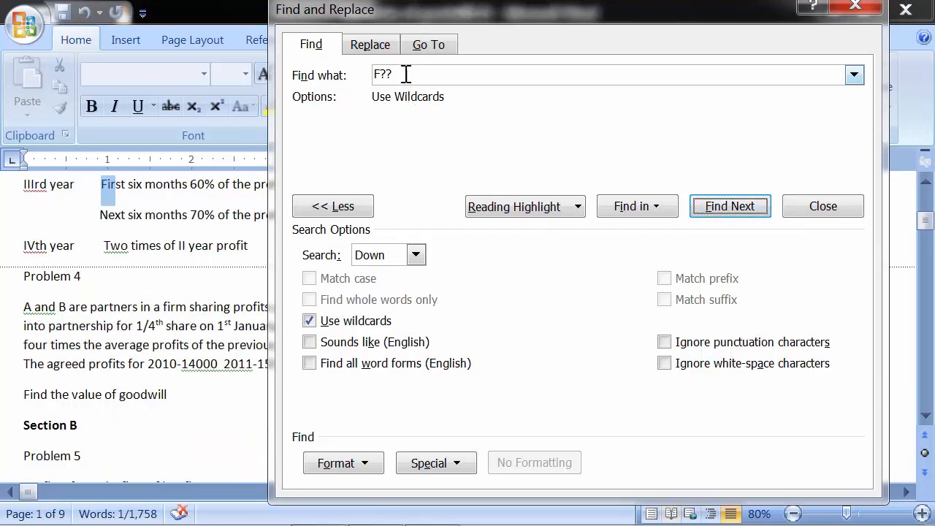
- Search for the wildcard pattern "S*n" and dismiss the Windows color scheme prompt without choosing an option
{"action": "left_click_drag", "start_coordinate": [407, 74], "coordinate": [355, 72]}
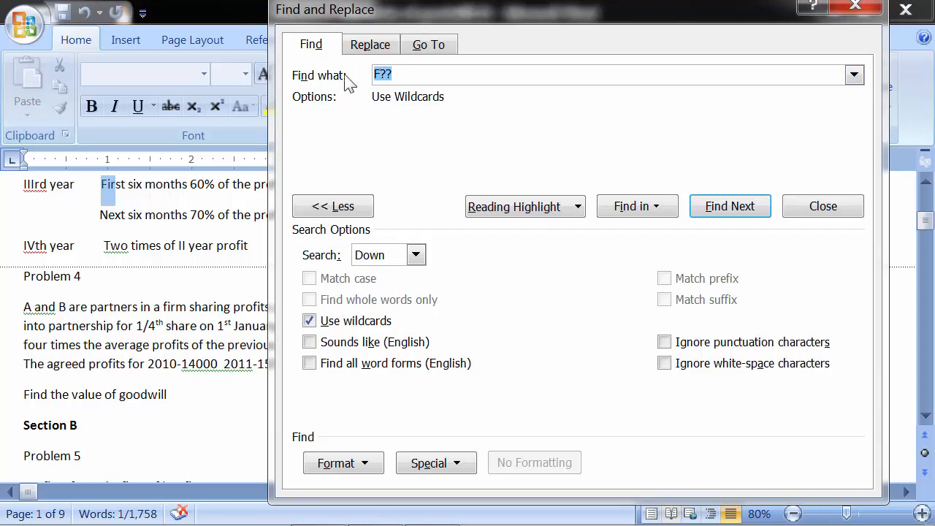
{"action": "type", "text": "S*n"}
{"action": "left_click", "coordinate": [712, 212]}
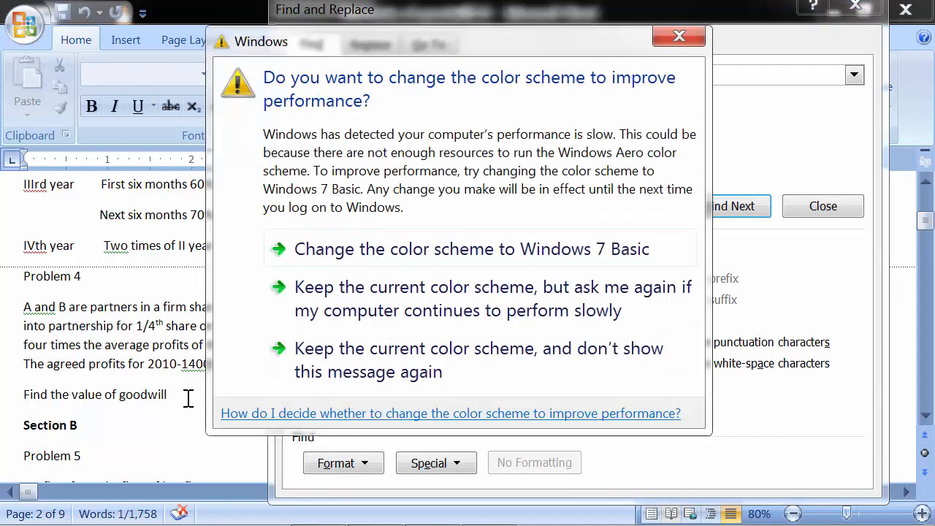
{"action": "left_click", "coordinate": [683, 35]}
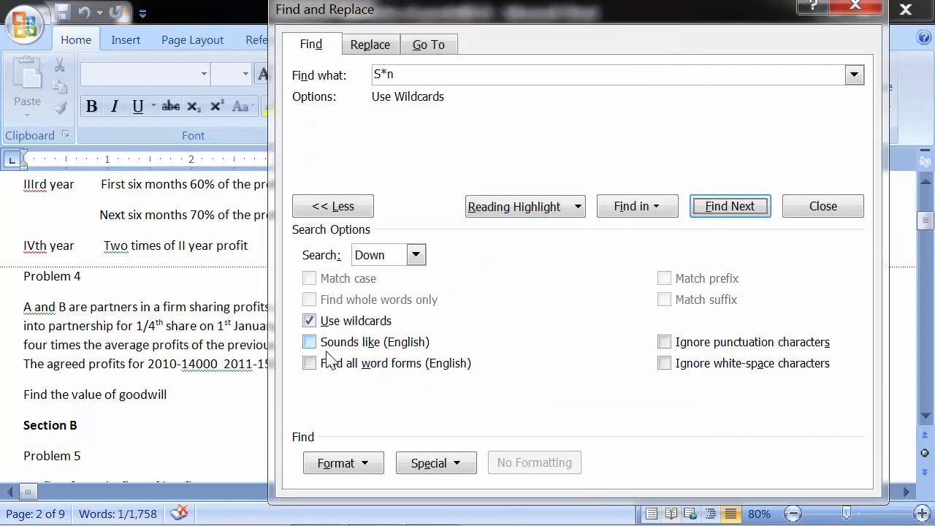
- Replace wildcard matching with Sounds like (English) and find the first few matches for "A"
{"action": "left_click", "coordinate": [310, 321]}
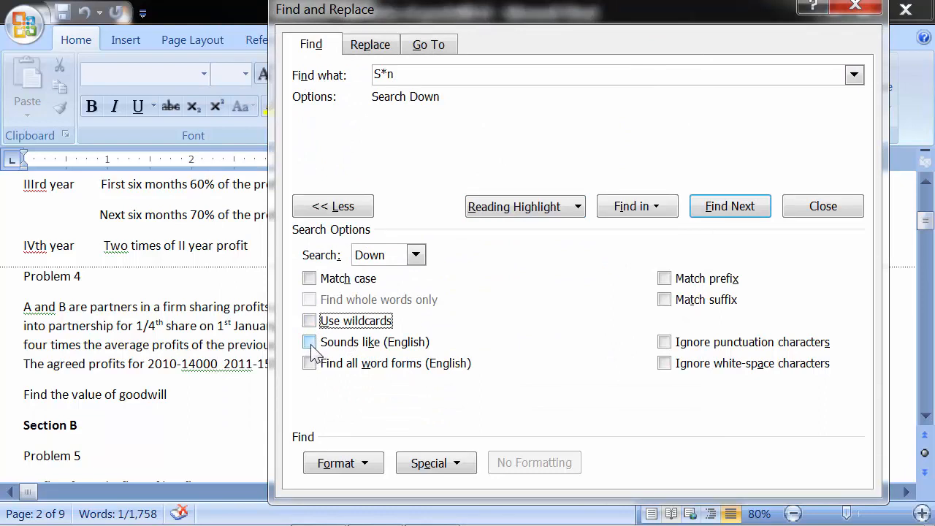
{"action": "left_click", "coordinate": [310, 343]}
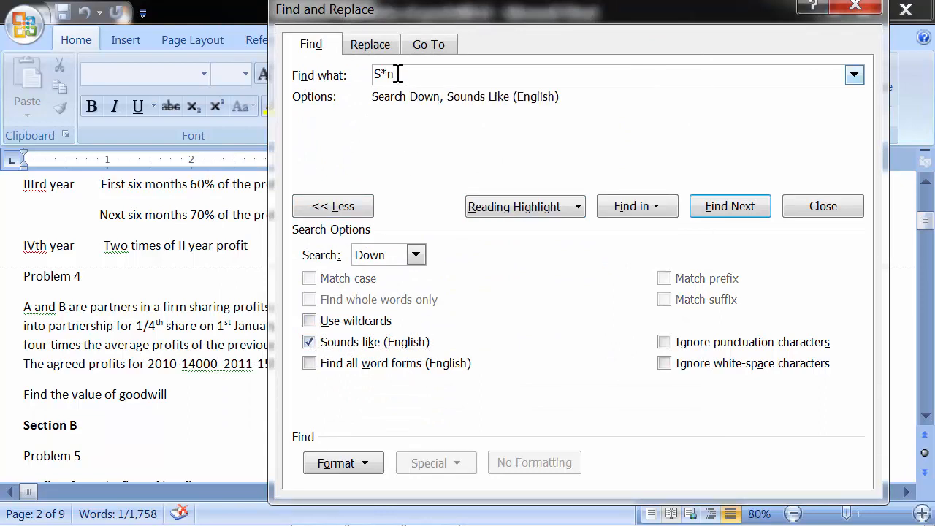
{"action": "left_click_drag", "start_coordinate": [397, 73], "coordinate": [372, 71]}
{"action": "type", "text": "A"}
{"action": "left_click", "coordinate": [712, 210]}
{"action": "left_click", "coordinate": [712, 208]}
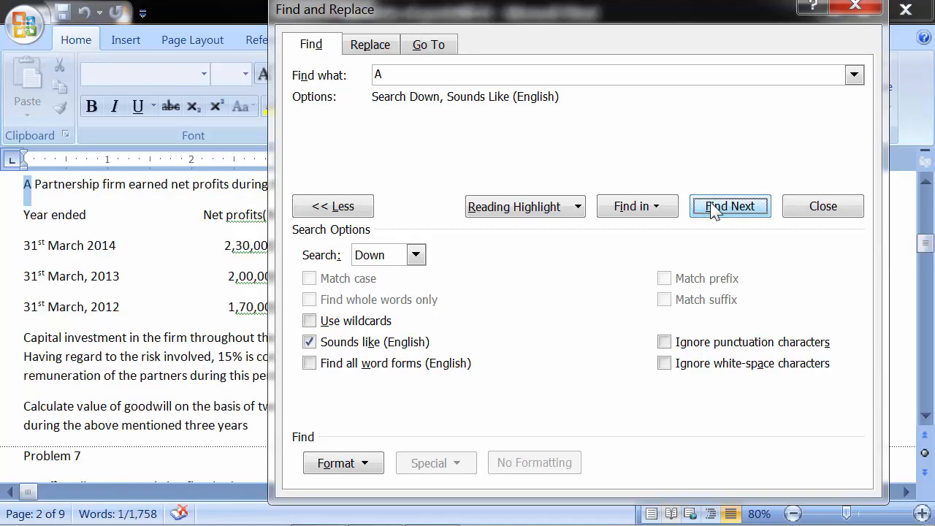
{"action": "left_click", "coordinate": [712, 208]}
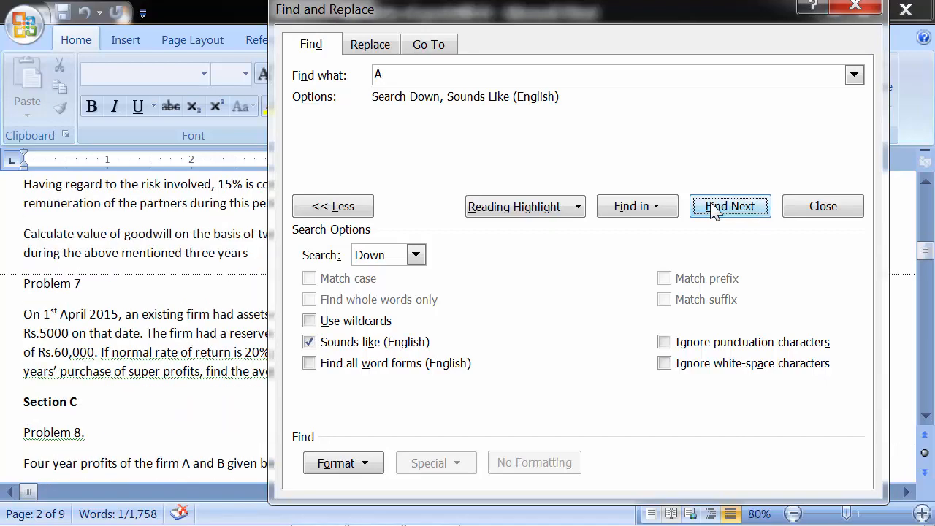
- Move the Find and Replace dialog aside to uncover more text and continue through the sound-alike matches for "A"
{"action": "left_click_drag", "start_coordinate": [600, 25], "coordinate": [721, 32]}
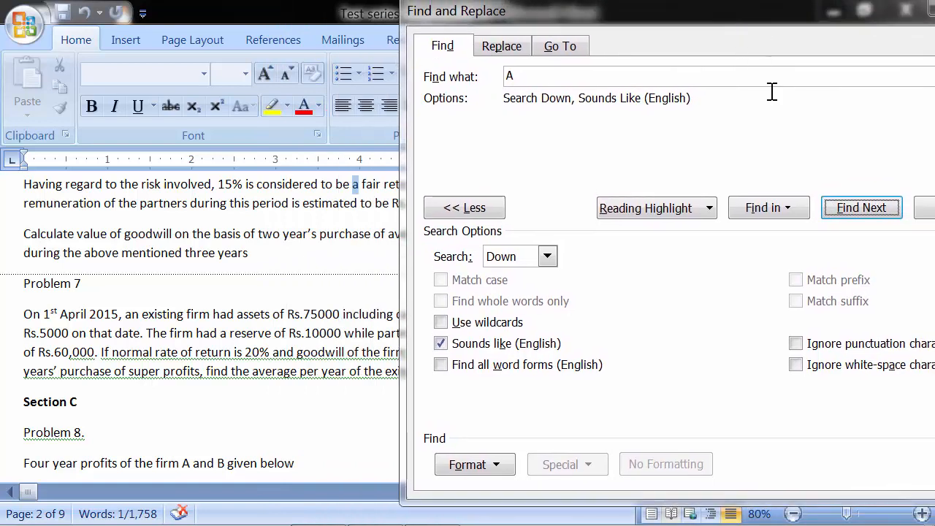
{"action": "left_click", "coordinate": [848, 215]}
{"action": "left_click", "coordinate": [847, 215]}
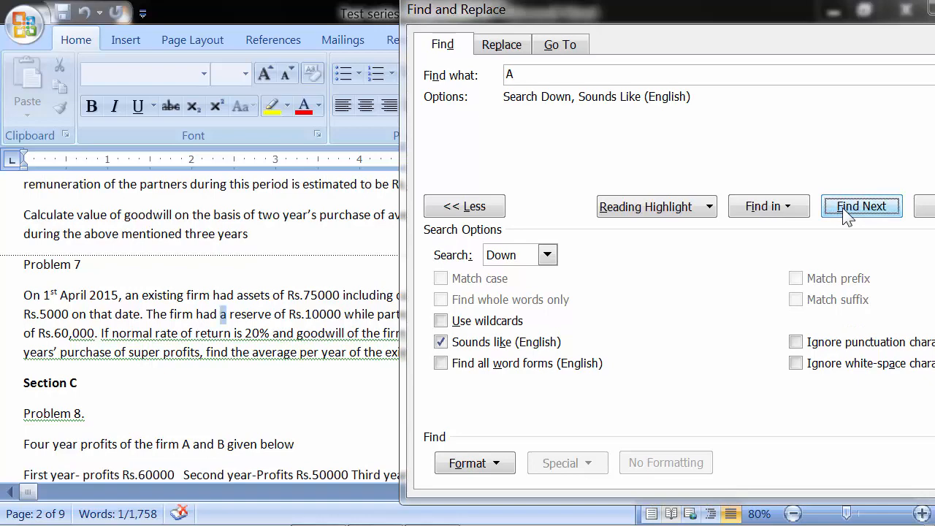
{"action": "left_click", "coordinate": [848, 216]}
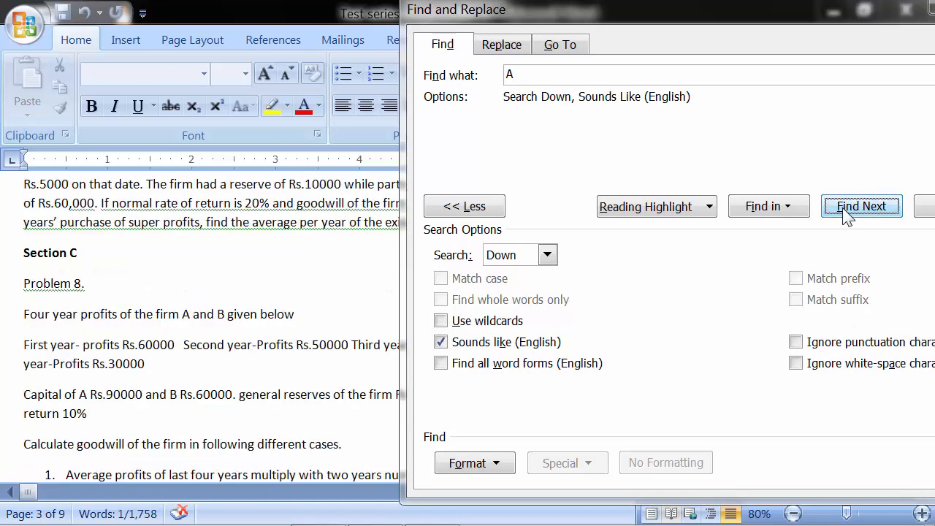
{"action": "left_click", "coordinate": [848, 215]}
{"action": "left_click", "coordinate": [844, 208]}
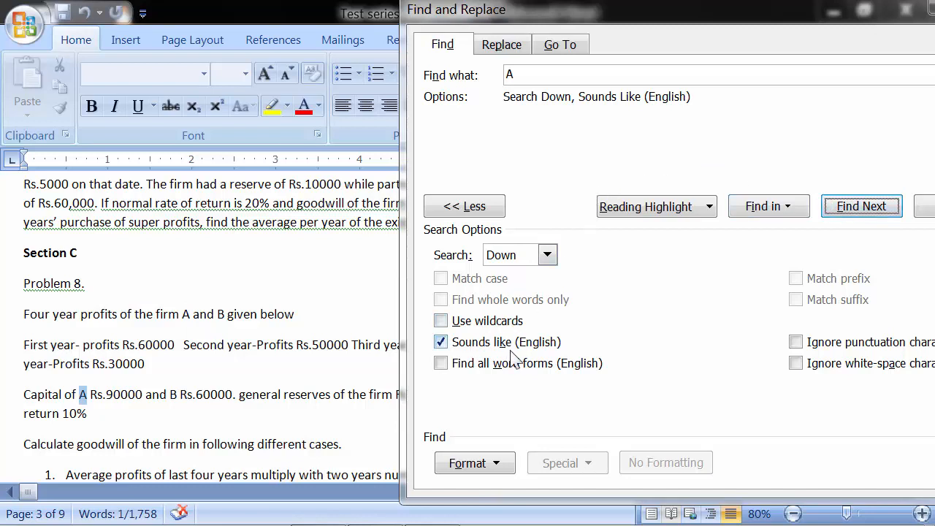
- Keep Sounds like (English) enabled, change the search text to "B", and step through its matches
{"action": "left_click", "coordinate": [440, 343]}
{"action": "left_click", "coordinate": [441, 342]}
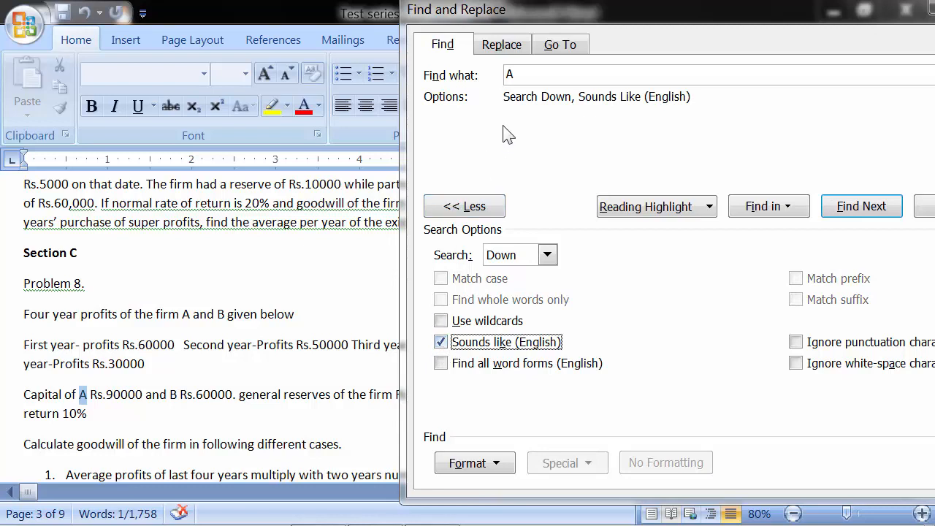
{"action": "left_click", "coordinate": [508, 73]}
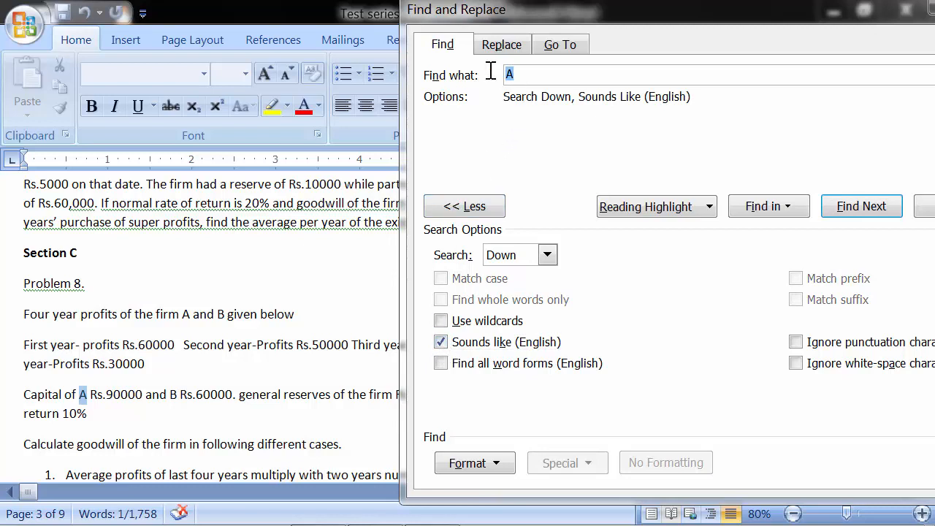
{"action": "type", "text": "B"}
{"action": "left_click", "coordinate": [870, 209]}
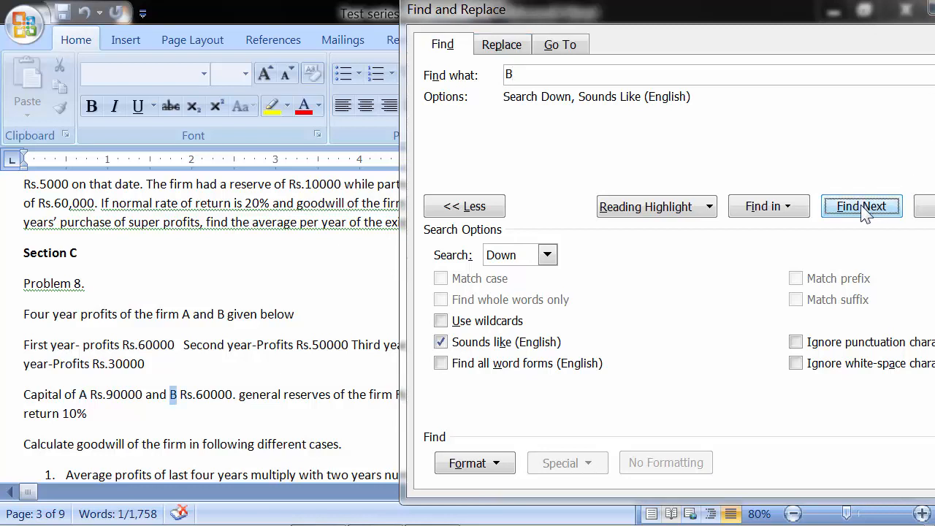
{"action": "left_click", "coordinate": [865, 208]}
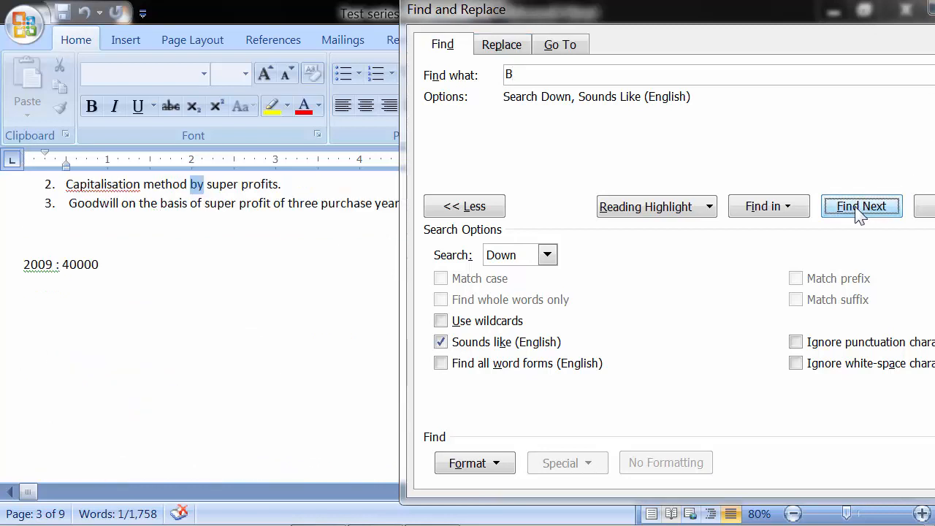
{"action": "left_click", "coordinate": [857, 212]}
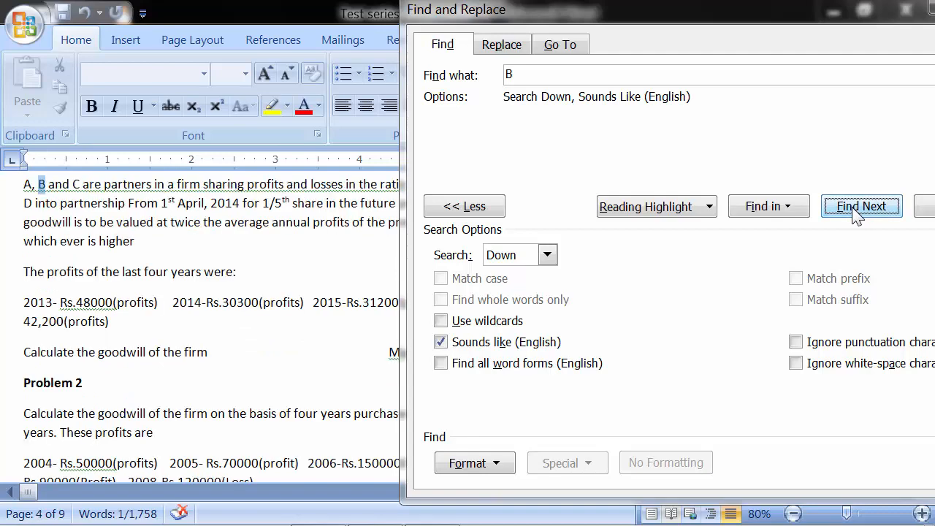
{"action": "left_click", "coordinate": [857, 212]}
{"action": "left_click", "coordinate": [854, 209]}
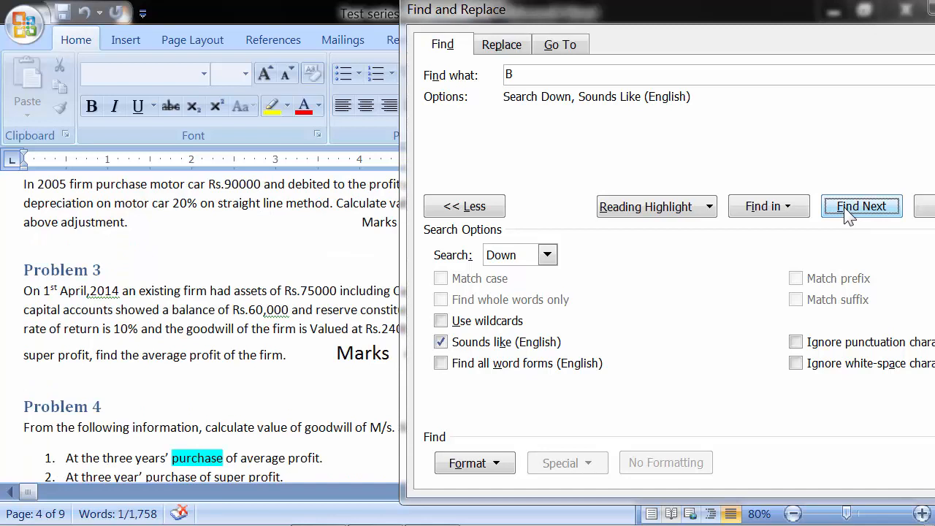
{"action": "left_click", "coordinate": [846, 208]}
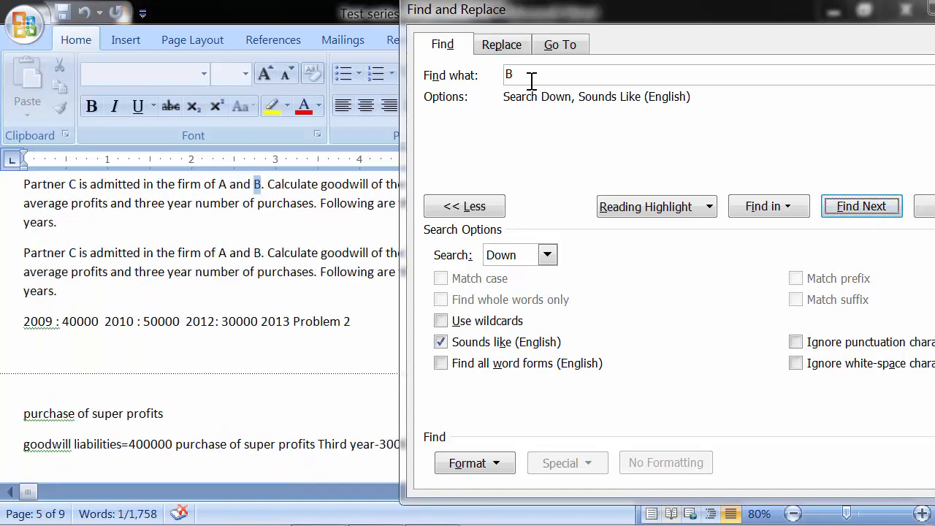
- Continue through the sound-alike matches for "B" to the "by" in the average capital employed line
{"action": "left_click_drag", "start_coordinate": [531, 76], "coordinate": [484, 75]}
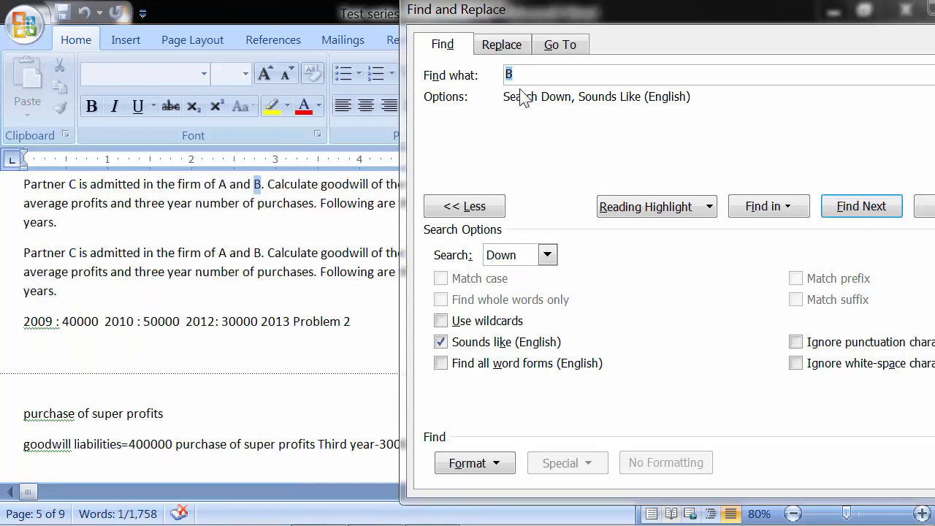
{"action": "left_click", "coordinate": [859, 212]}
{"action": "left_click", "coordinate": [865, 213]}
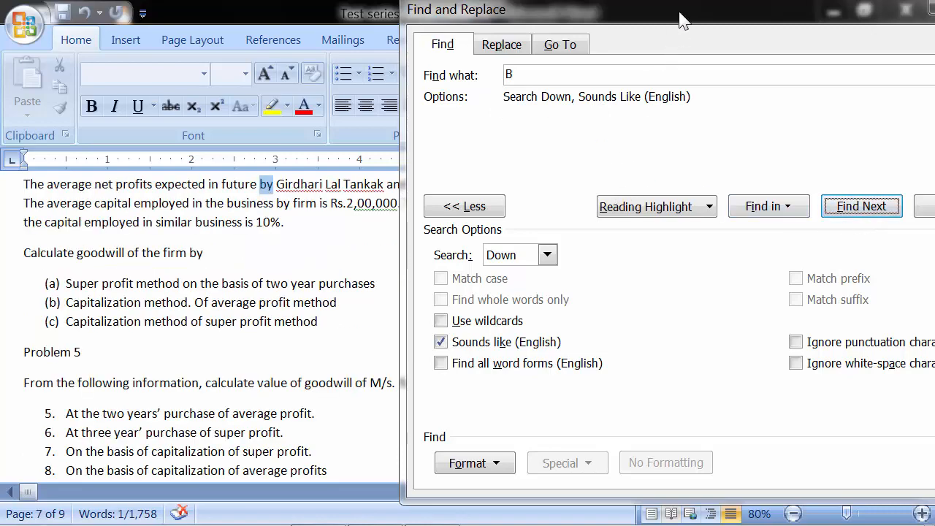
{"action": "left_click", "coordinate": [881, 213]}
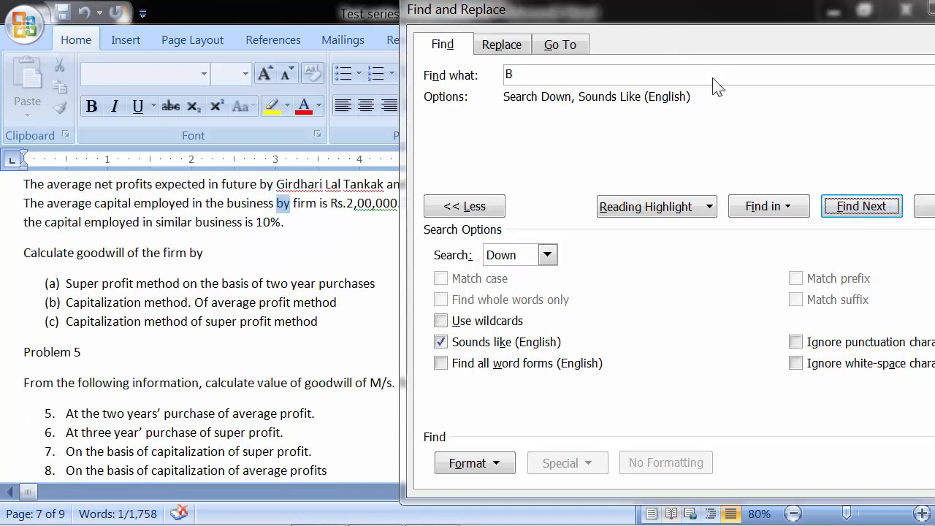
- Turn off Sounds like (English) matching and enable Match prefix for the search
{"action": "left_click_drag", "start_coordinate": [700, 21], "coordinate": [481, 28]}
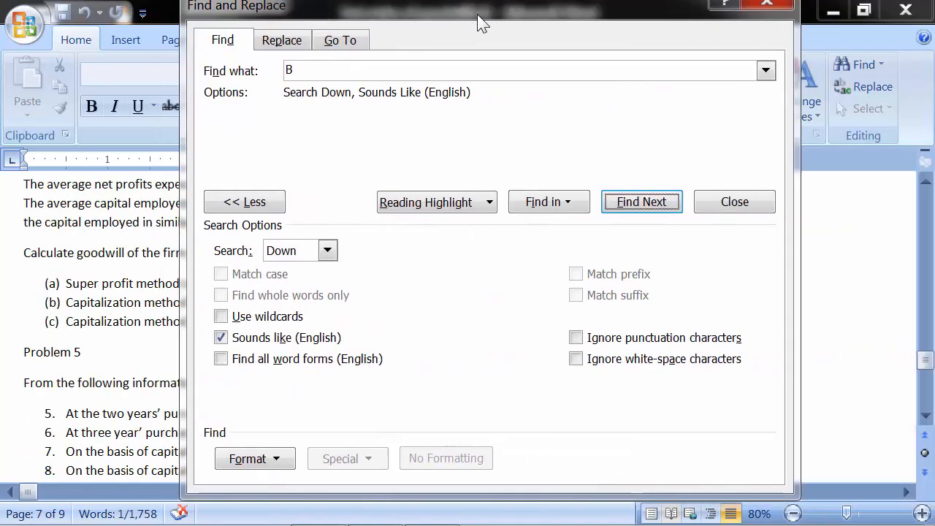
{"action": "left_click", "coordinate": [223, 343]}
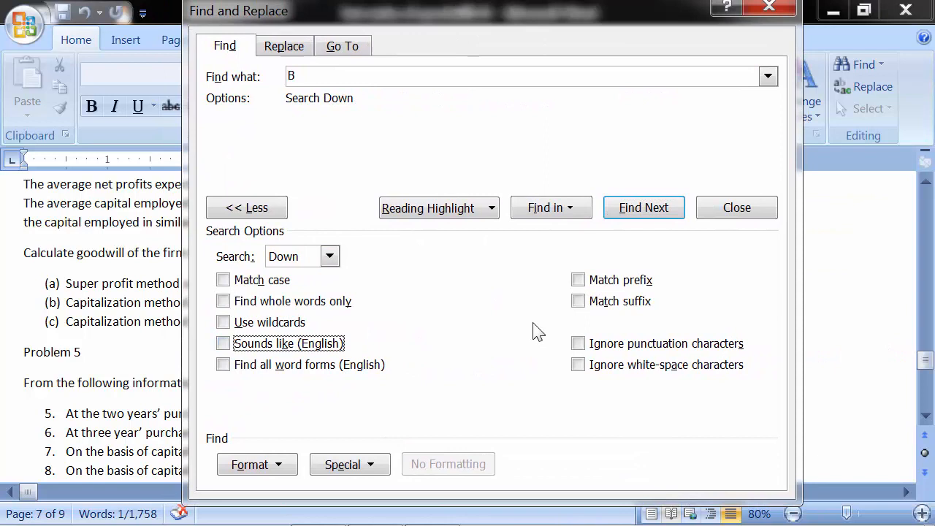
{"action": "left_click", "coordinate": [579, 289]}
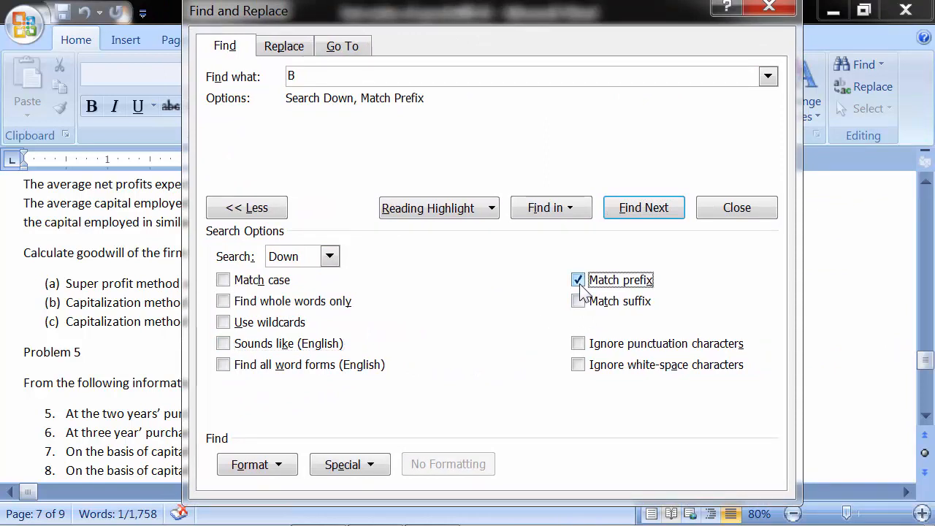
- Reposition the dialog to uncover the text and search for the next word with the prefix "Rs"
{"action": "left_click_drag", "start_coordinate": [590, 19], "coordinate": [680, 21]}
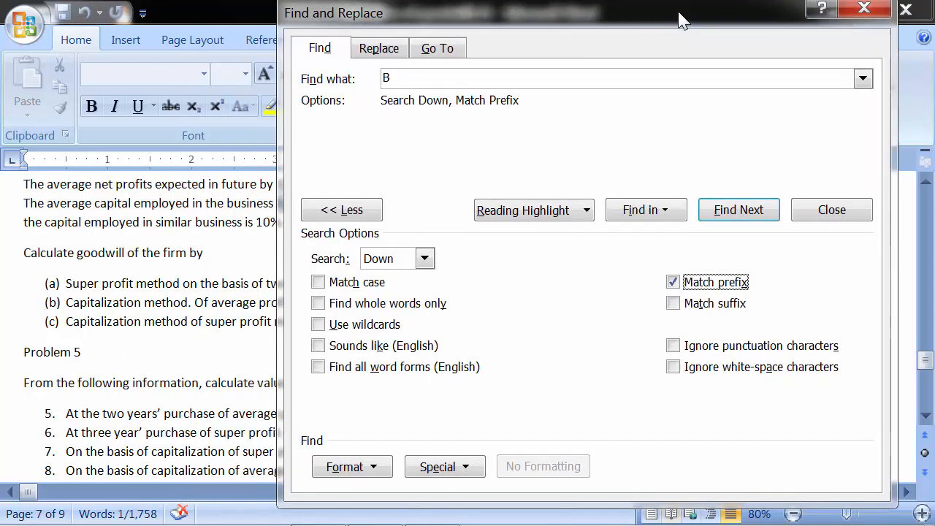
{"action": "left_click_drag", "start_coordinate": [421, 78], "coordinate": [367, 77]}
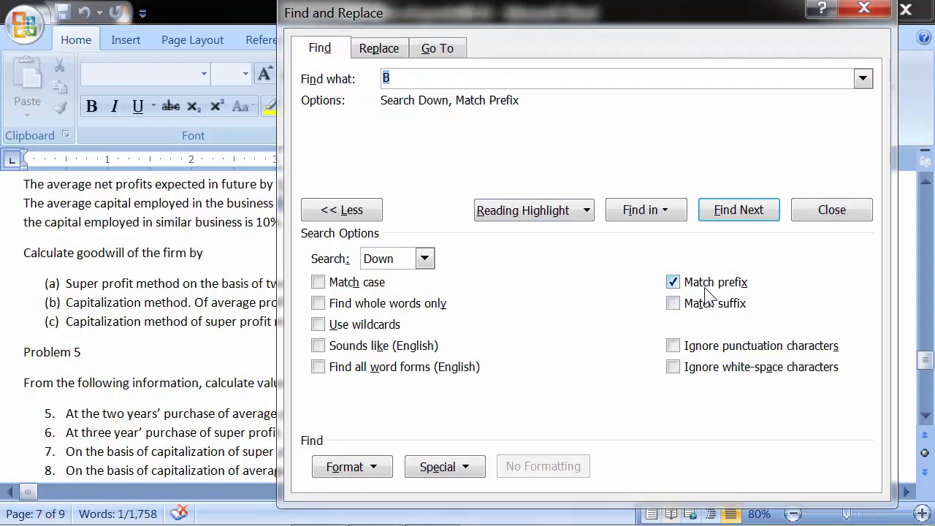
{"action": "type", "text": "Rs"}
{"action": "left_click_drag", "start_coordinate": [728, 24], "coordinate": [727, 20]}
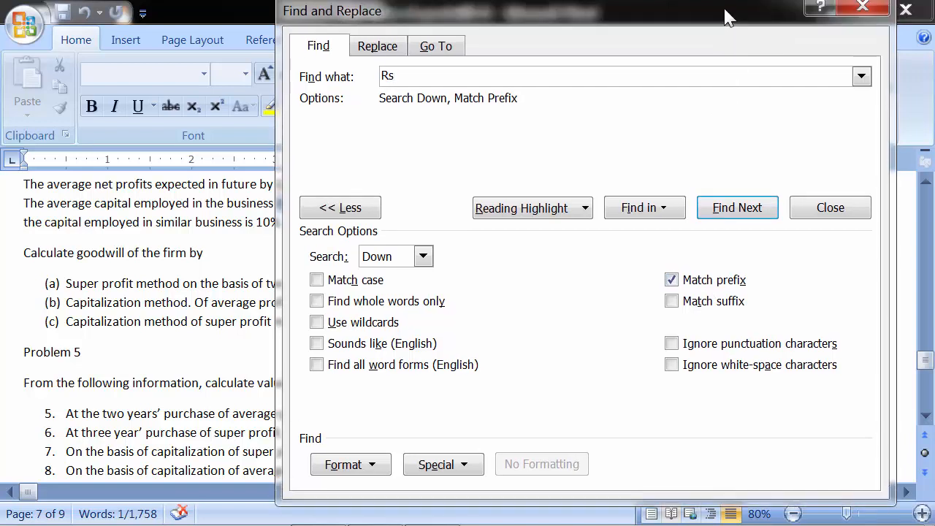
{"action": "left_click", "coordinate": [737, 207]}
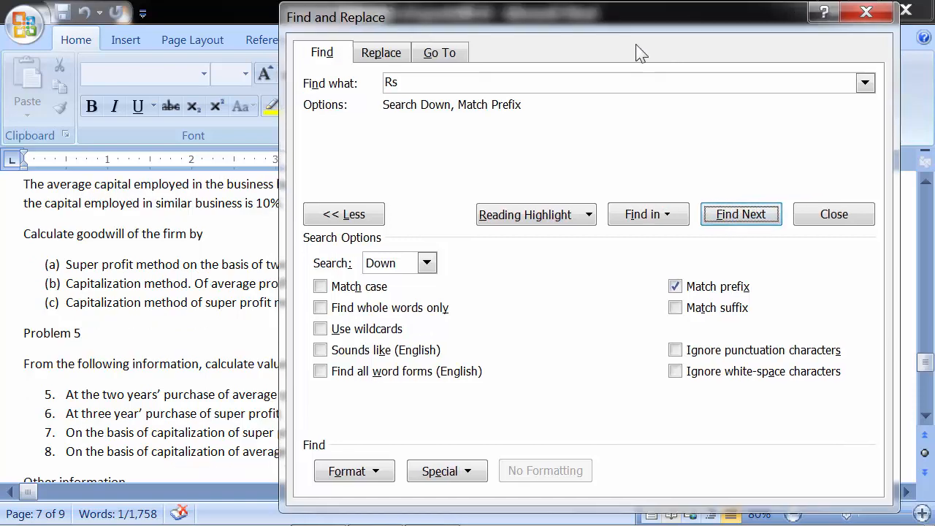
- Move the dialog aside and step through the "Rs" prefix matches to "Rs.20000" in item (G)
{"action": "left_click_drag", "start_coordinate": [641, 52], "coordinate": [654, 24]}
{"action": "left_click_drag", "start_coordinate": [653, 24], "coordinate": [711, 24]}
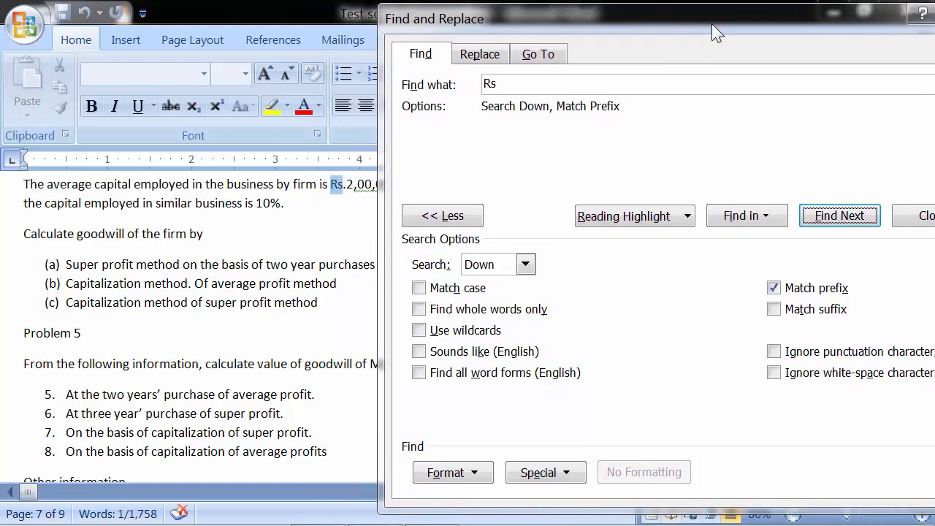
{"action": "left_click", "coordinate": [840, 226]}
{"action": "left_click", "coordinate": [472, 327]}
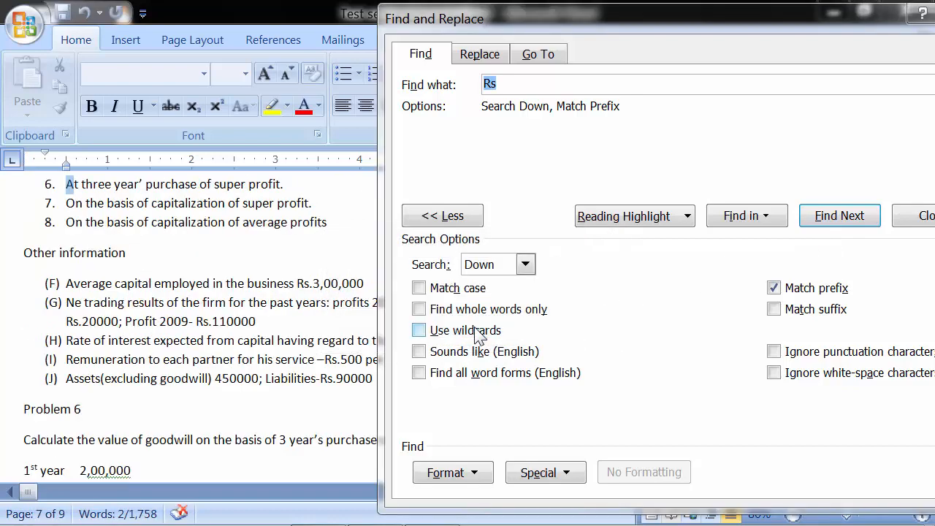
{"action": "left_click", "coordinate": [833, 217]}
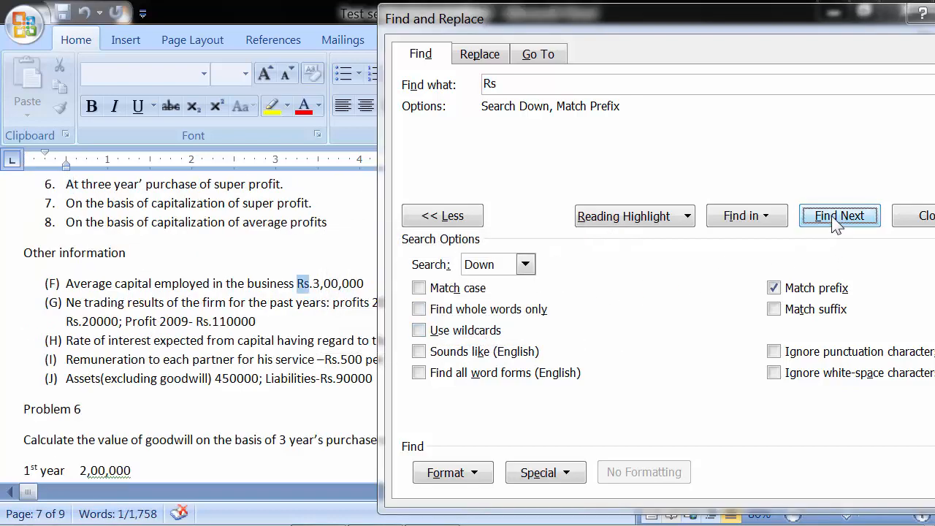
{"action": "left_click", "coordinate": [837, 219]}
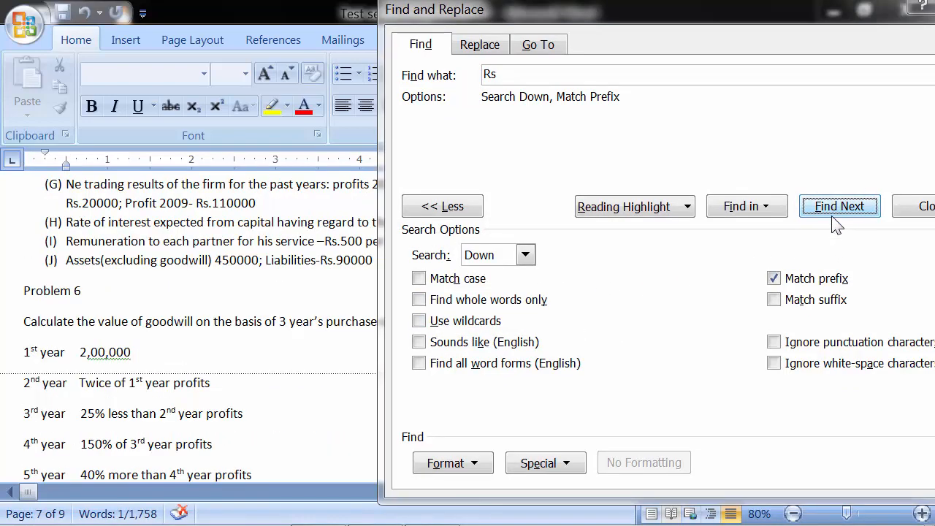
{"action": "left_click", "coordinate": [837, 223]}
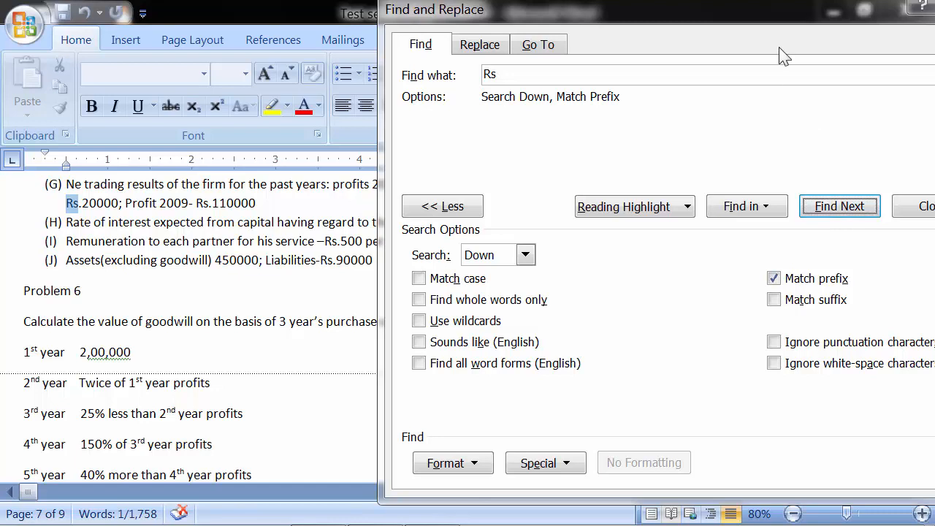
- Turn off Match prefix, dismiss the low disk space notification, and enable Match suffix for the search
{"action": "left_click_drag", "start_coordinate": [779, 20], "coordinate": [690, 27]}
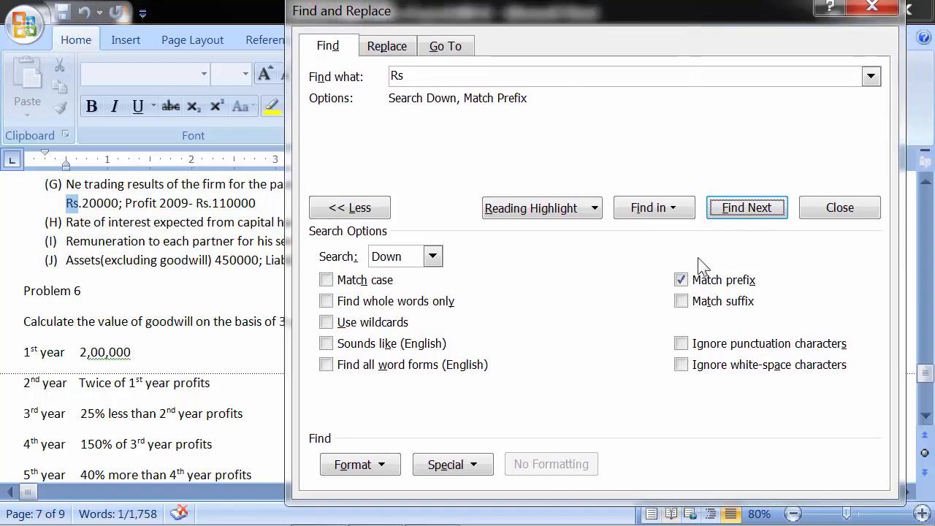
{"action": "left_click", "coordinate": [691, 283]}
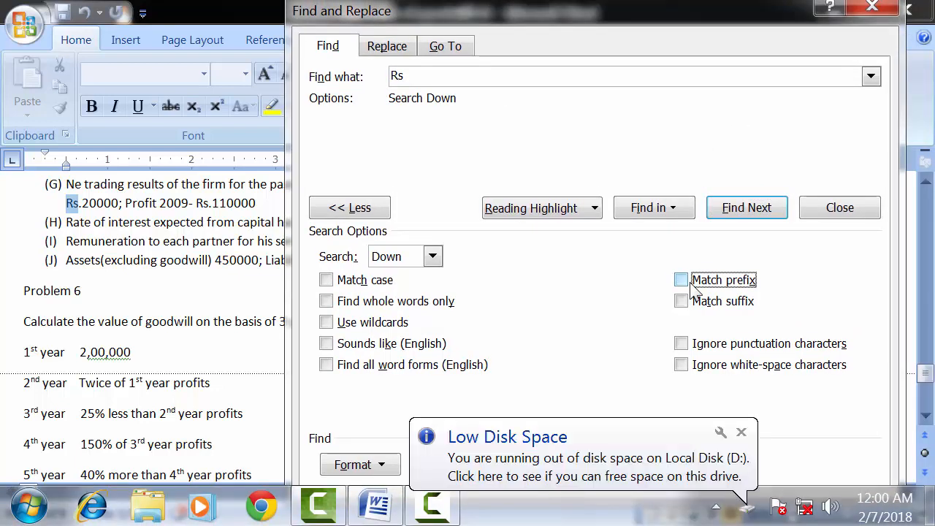
{"action": "left_click", "coordinate": [740, 431]}
{"action": "left_click", "coordinate": [685, 304]}
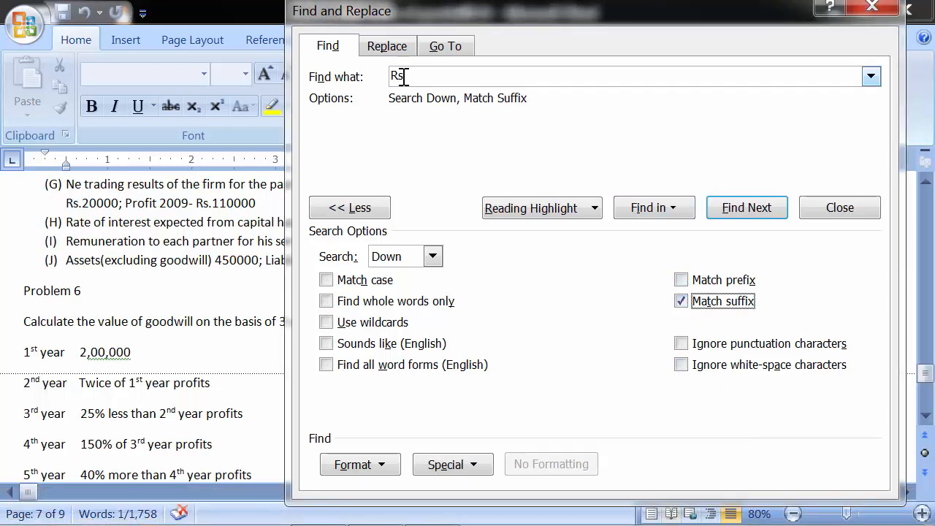
- Search for the suffix "ing" and step through its matches to "including" in the 2011 line, keeping the text uncovered
{"action": "left_click_drag", "start_coordinate": [409, 77], "coordinate": [379, 80]}
{"action": "type", "text": "ing"}
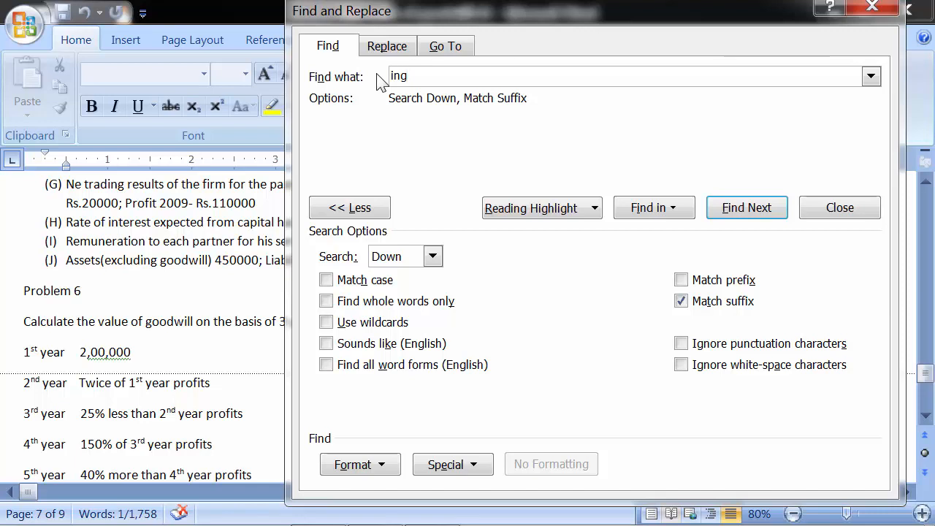
{"action": "left_click", "coordinate": [746, 219]}
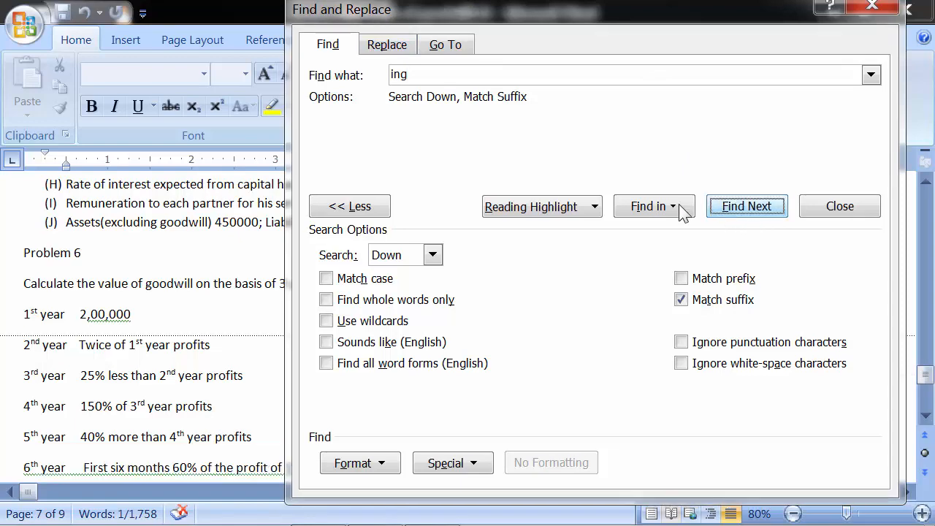
{"action": "left_click_drag", "start_coordinate": [584, 28], "coordinate": [691, 33]}
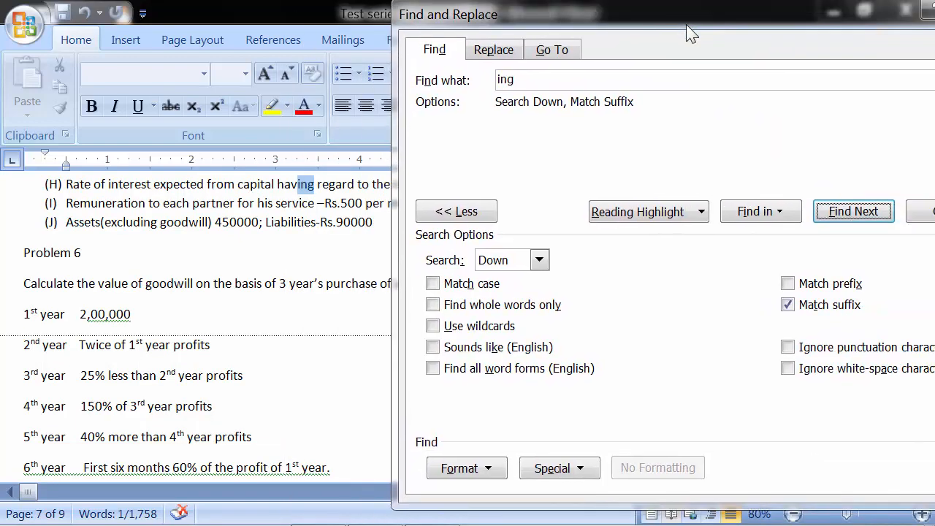
{"action": "left_click", "coordinate": [861, 214]}
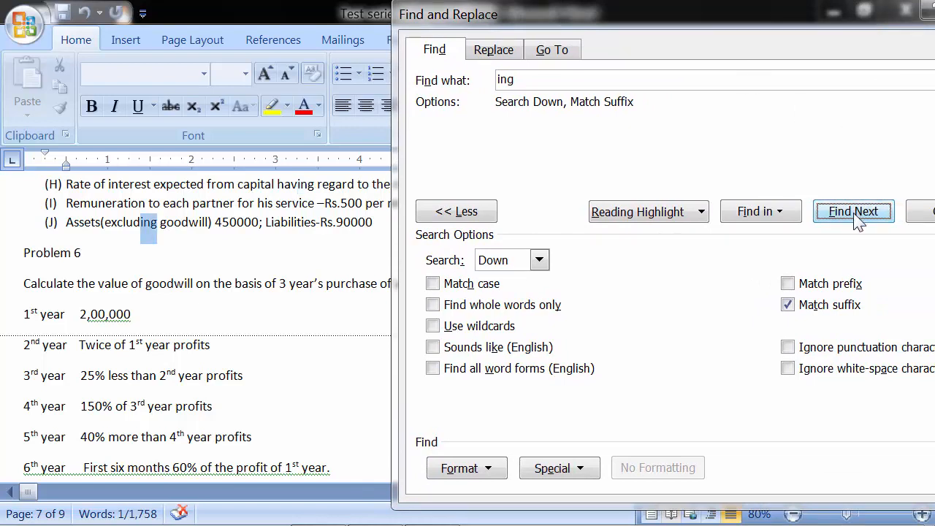
{"action": "left_click", "coordinate": [856, 213]}
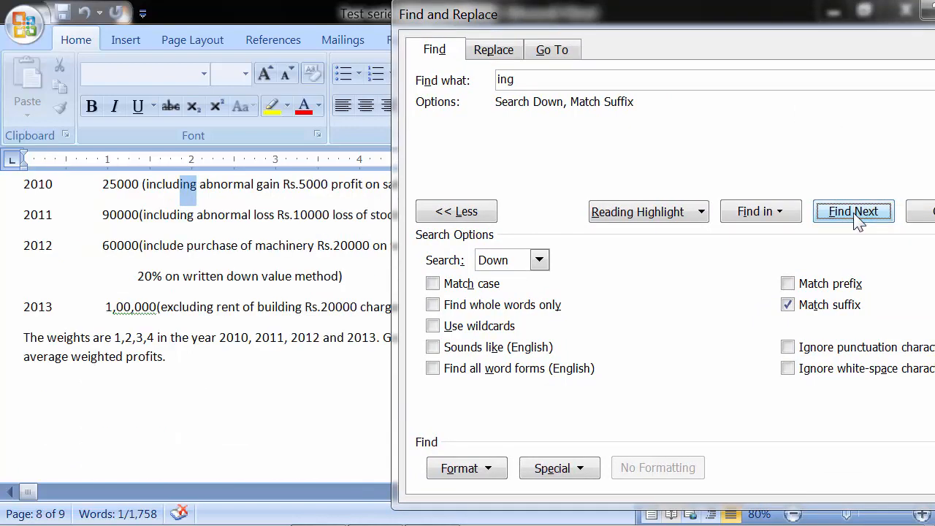
{"action": "left_click", "coordinate": [856, 213]}
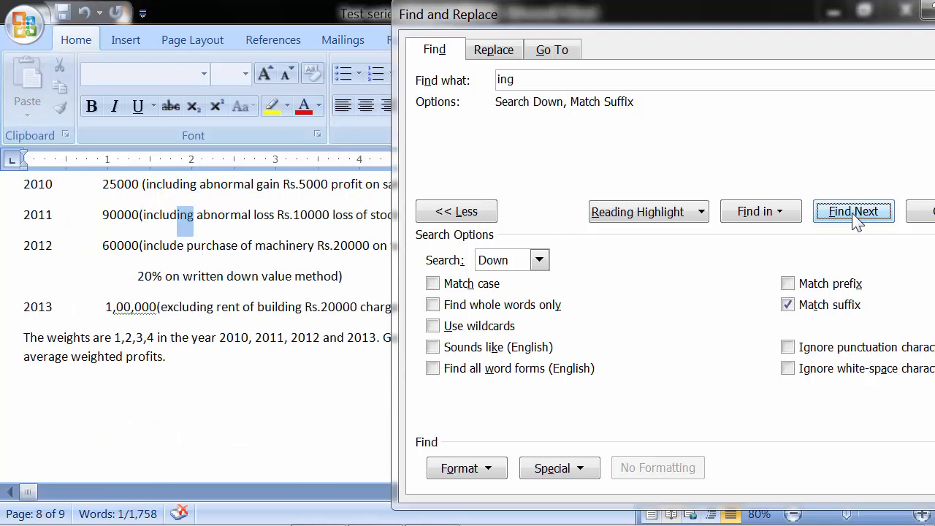
- Turn off Match suffix and enable Ignore punctuation characters for the search
{"action": "left_click_drag", "start_coordinate": [747, 22], "coordinate": [626, 19]}
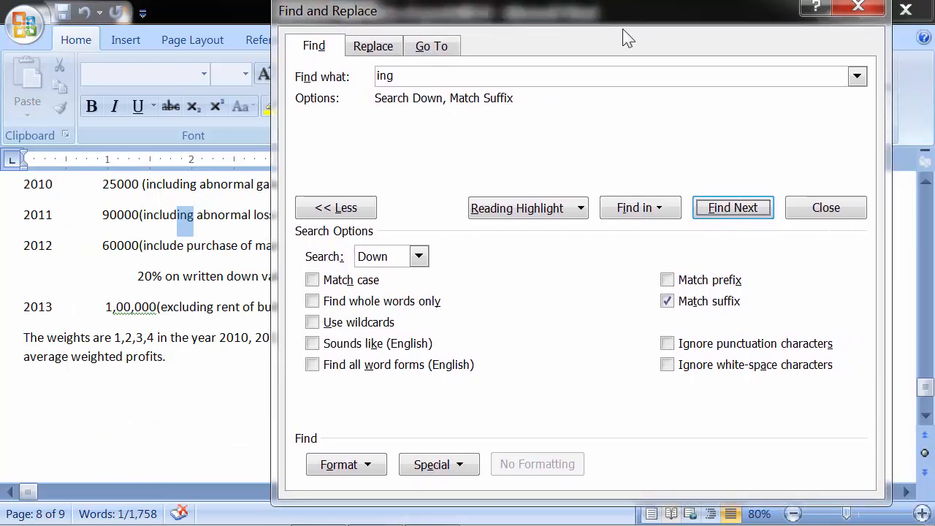
{"action": "left_click", "coordinate": [666, 301]}
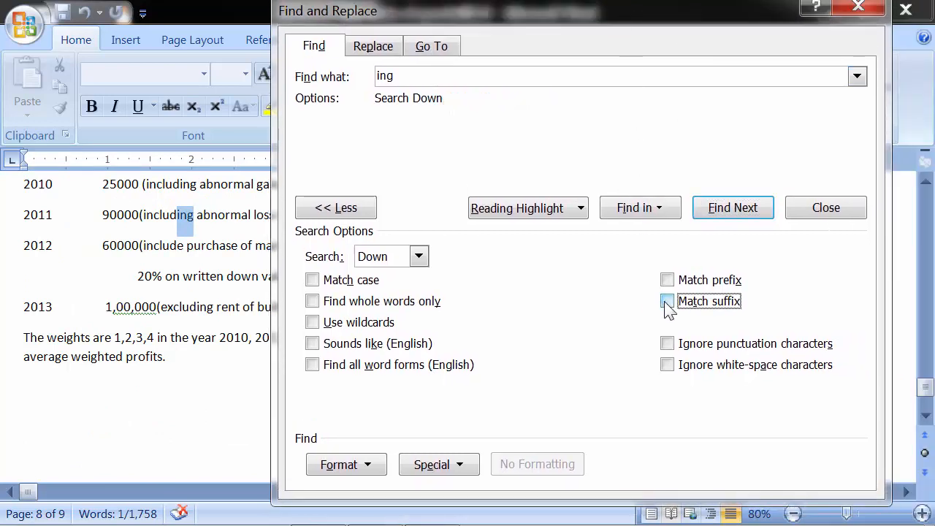
{"action": "left_click", "coordinate": [667, 345]}
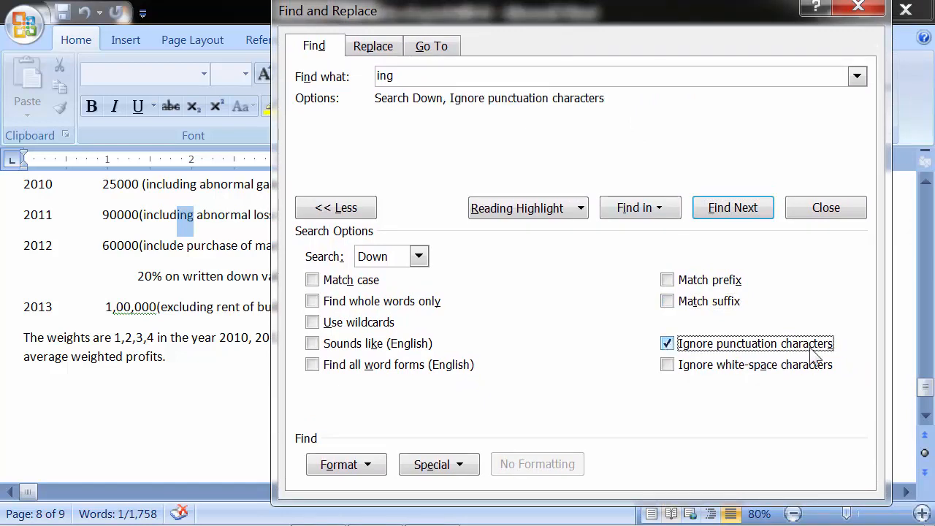
- Search for "liabilitiescapitalassets" with punctuation ignored, continuing until the "Liabilities,capital,assets" line is selected
{"action": "left_click_drag", "start_coordinate": [418, 77], "coordinate": [357, 68]}
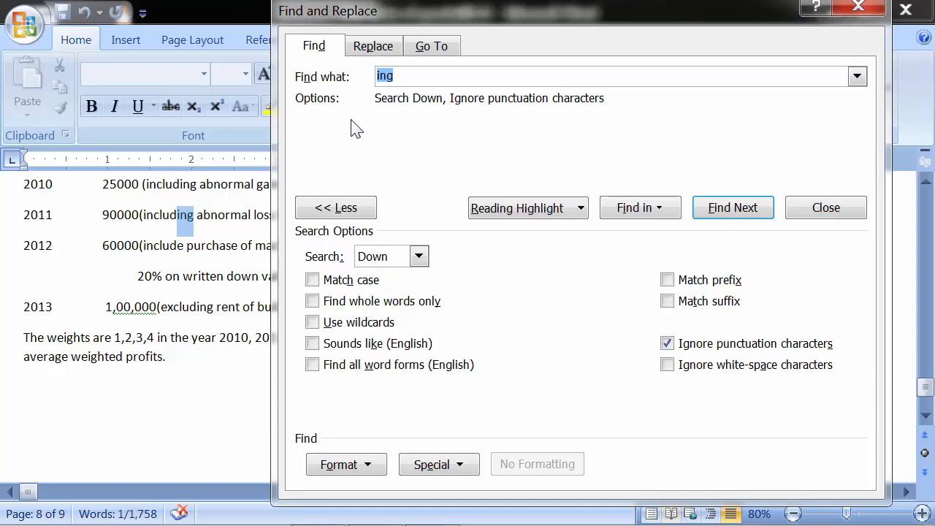
{"action": "key", "text": "BackSpace"}
{"action": "type", "text": "liabilitiescapita"}
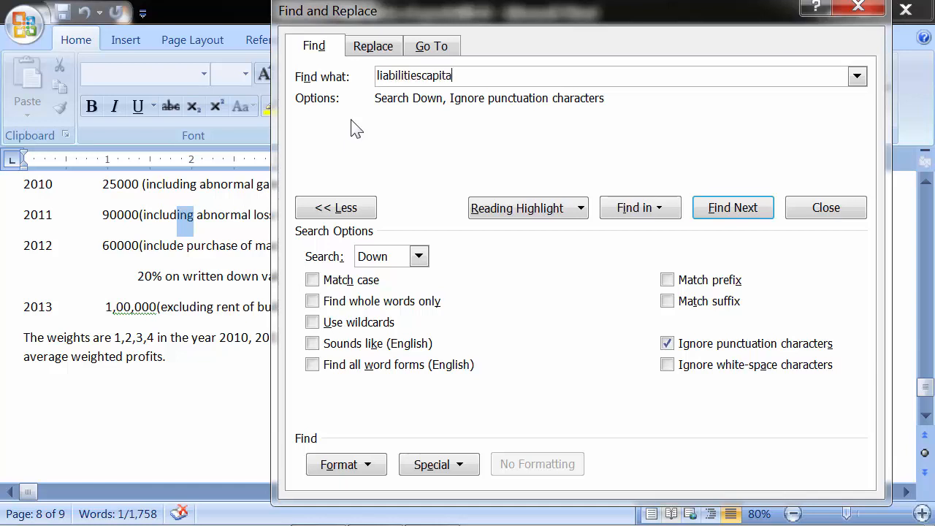
{"action": "type", "text": "lassets"}
{"action": "left_click", "coordinate": [738, 213]}
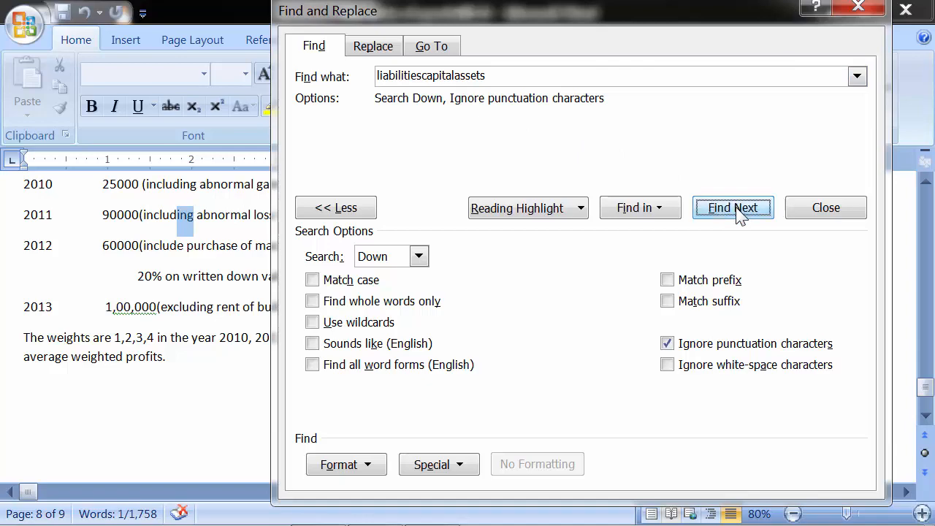
{"action": "left_click", "coordinate": [439, 331]}
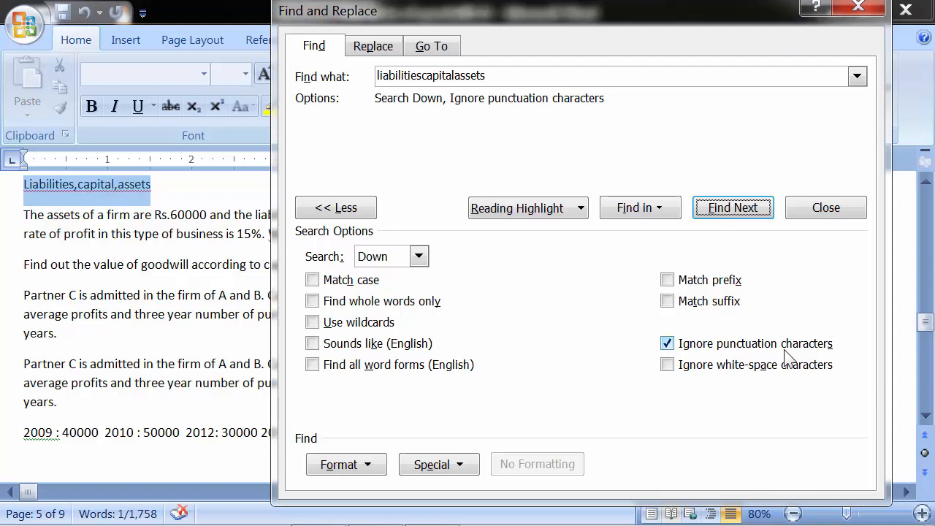
- Switch from ignoring punctuation to Ignore white-space characters and search for "valueofgoodwill", closing the Windows color scheme prompt
{"action": "left_click", "coordinate": [672, 354]}
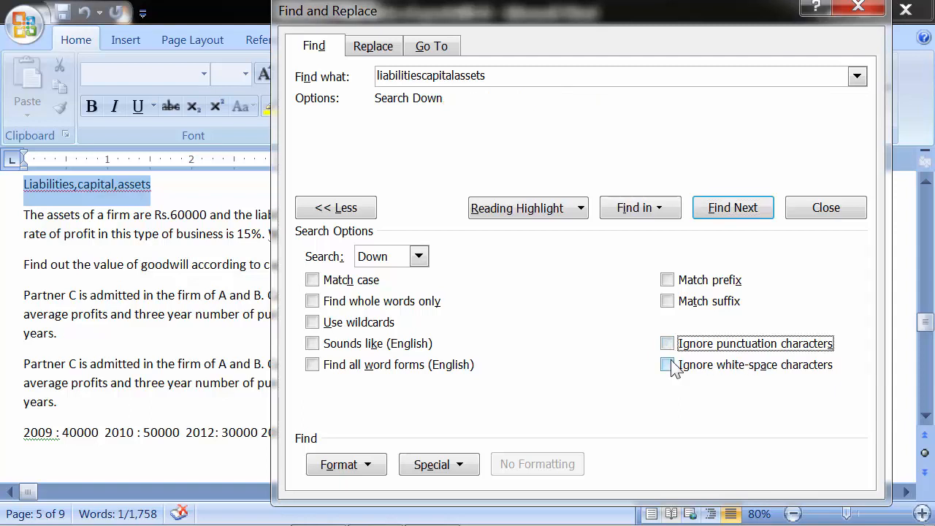
{"action": "left_click", "coordinate": [668, 366]}
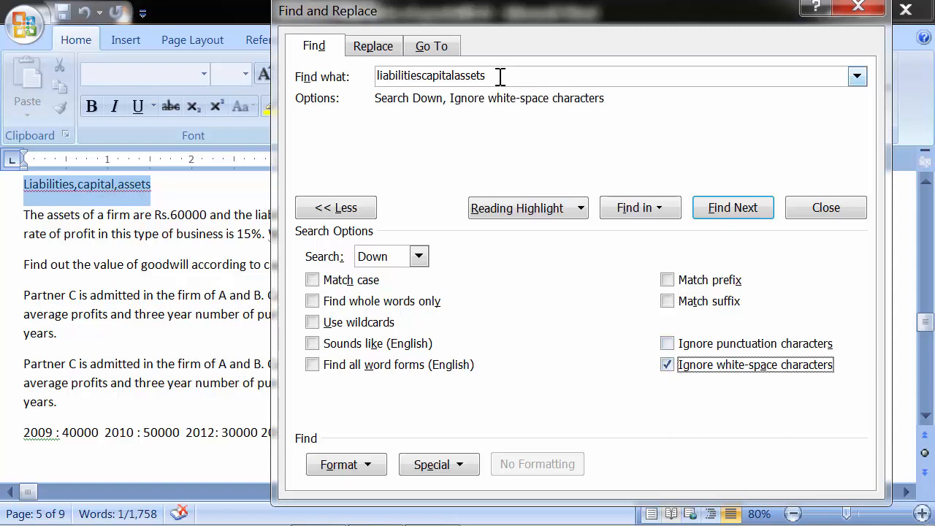
{"action": "left_click_drag", "start_coordinate": [497, 76], "coordinate": [334, 66]}
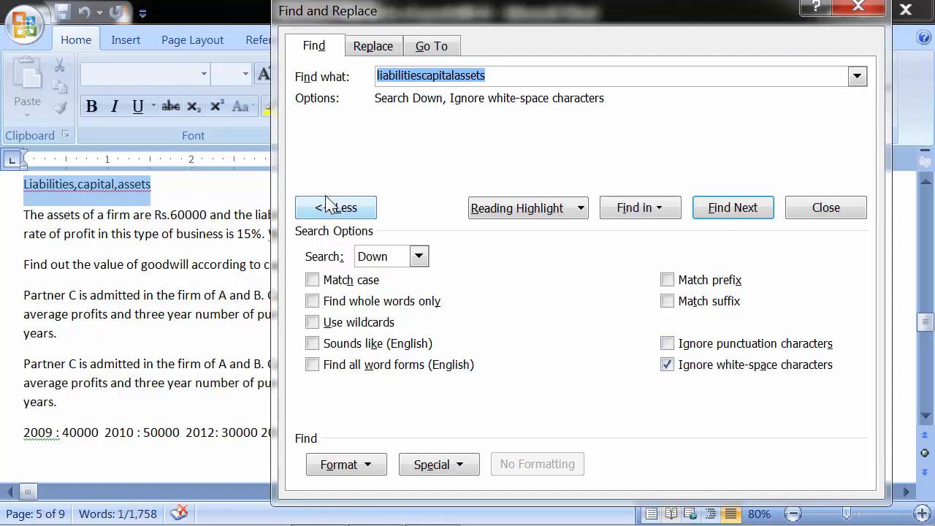
{"action": "type", "text": "value o"}
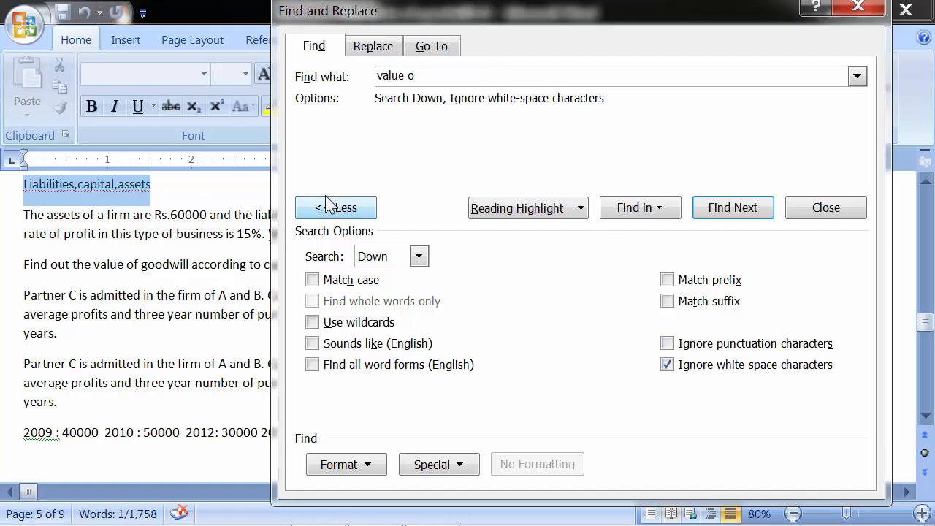
{"action": "key", "text": "BackSpace"}
{"action": "key", "text": "BackSpace"}
{"action": "type", "text": "ofgoodwill"}
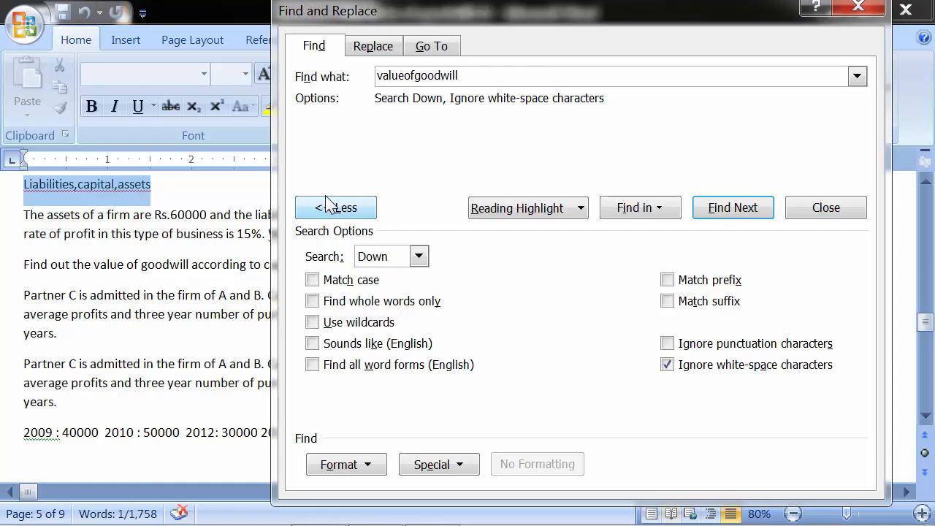
{"action": "left_click", "coordinate": [719, 219]}
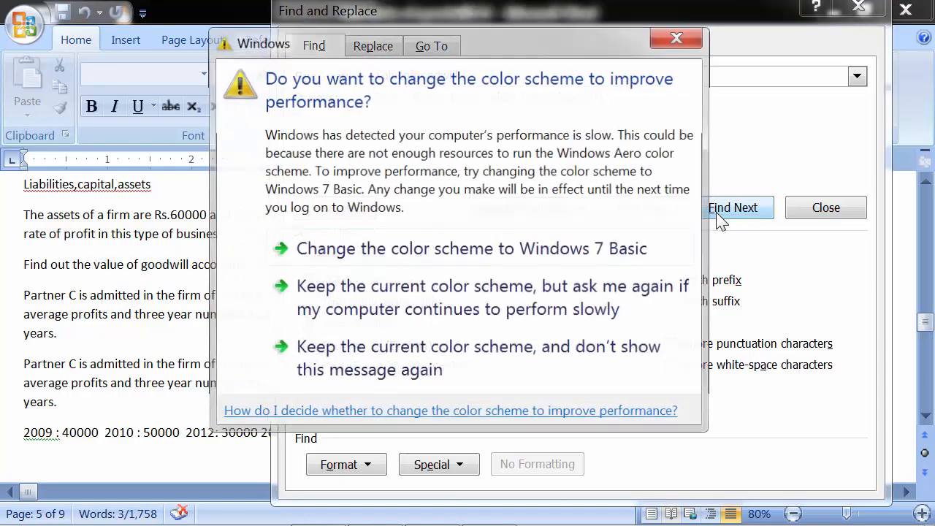
{"action": "left_click", "coordinate": [679, 37]}
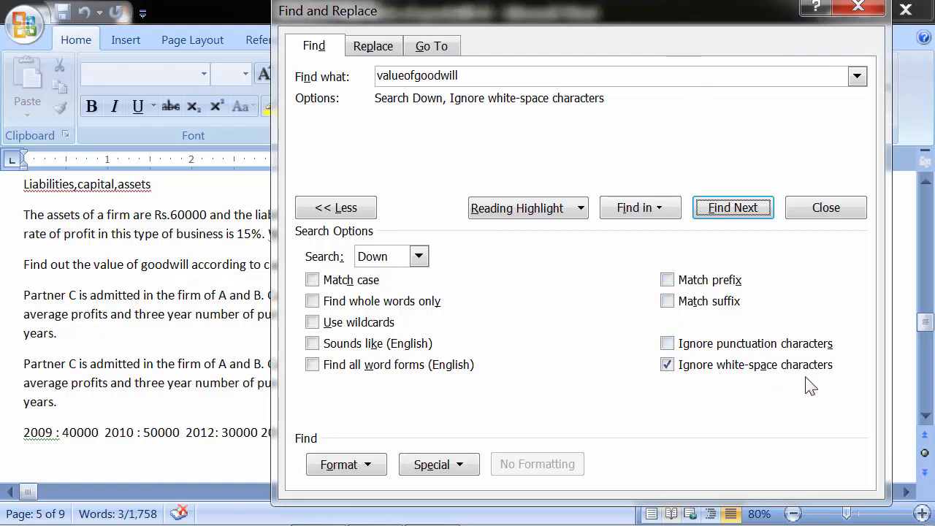
- Turn off Ignore white-space characters and place the cursor after "showed" in the Problem 3 paragraph
{"action": "left_click", "coordinate": [668, 365]}
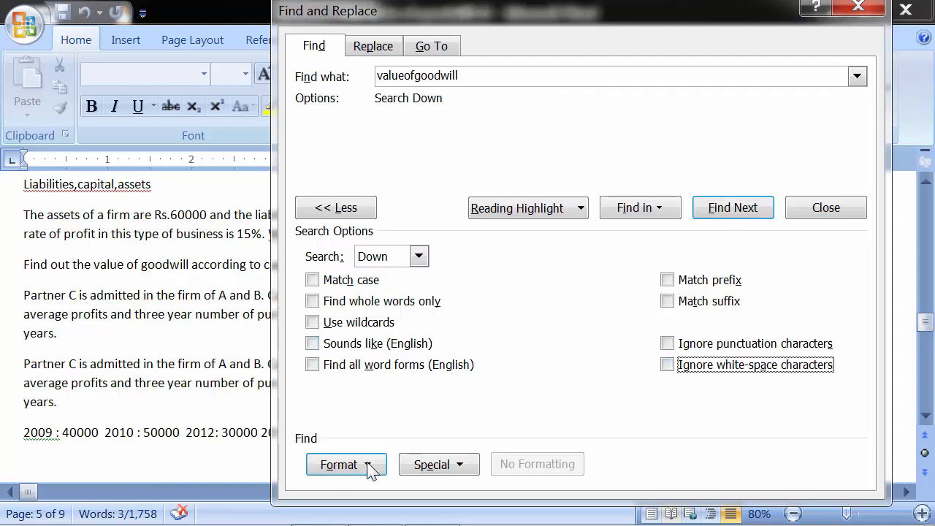
{"action": "left_click", "coordinate": [233, 260]}
{"action": "scroll", "coordinate": [228, 267], "scroll_direction": "up", "scroll_amount": 5}
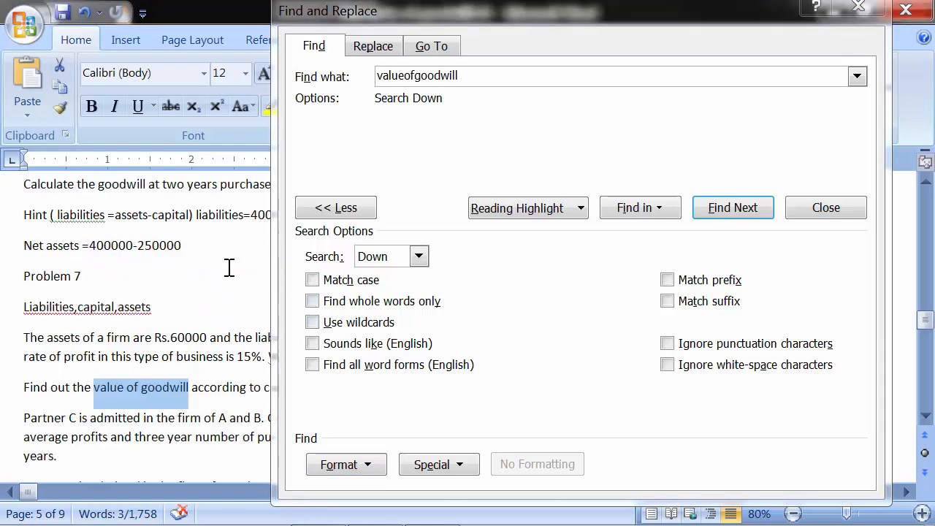
{"action": "scroll", "coordinate": [229, 267], "scroll_direction": "up", "scroll_amount": 5}
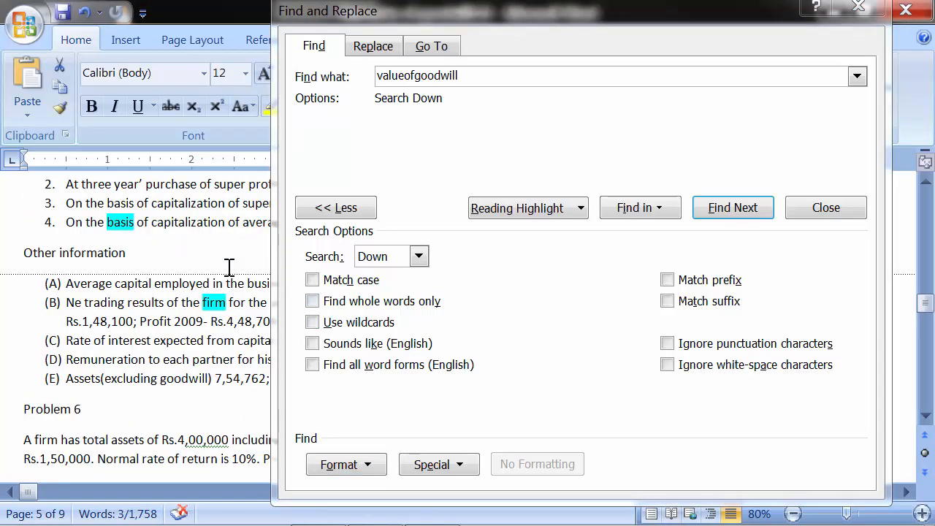
{"action": "scroll", "coordinate": [228, 266], "scroll_direction": "up", "scroll_amount": 3}
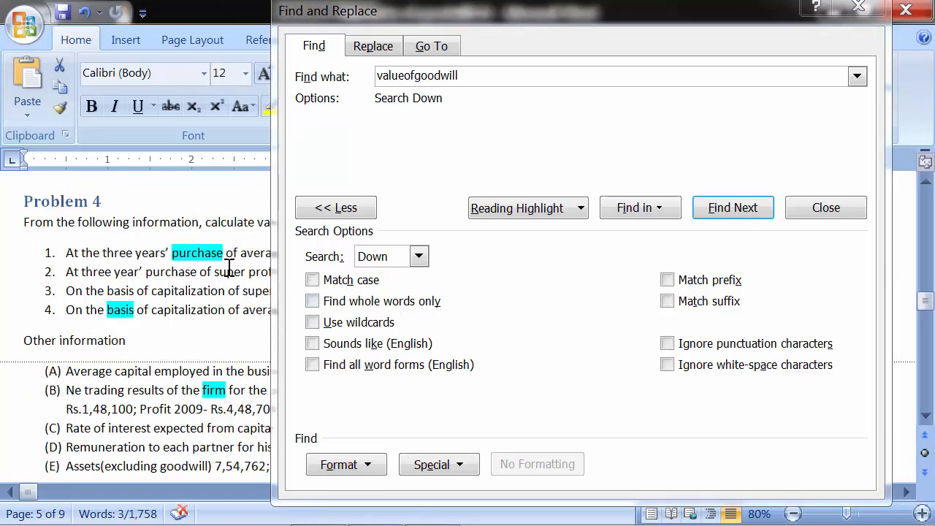
{"action": "scroll", "coordinate": [229, 269], "scroll_direction": "up", "scroll_amount": 1}
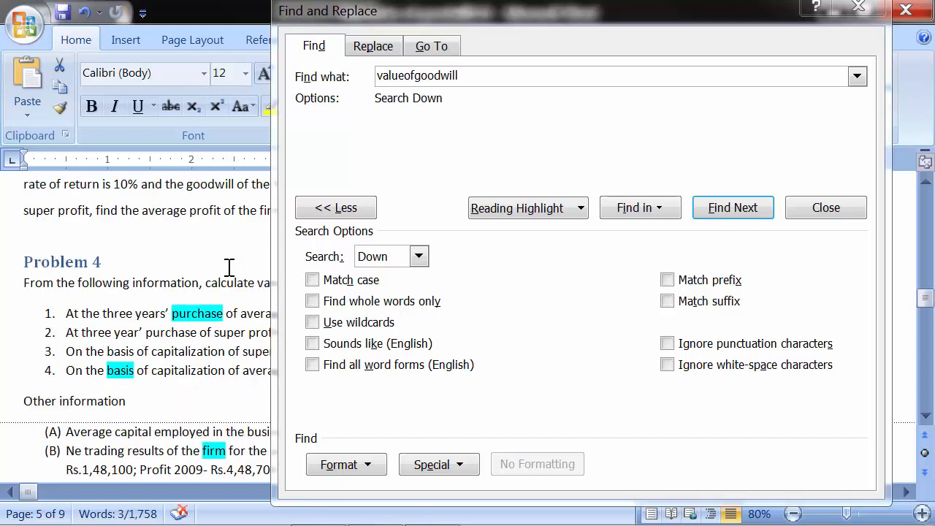
{"action": "left_click", "coordinate": [234, 234]}
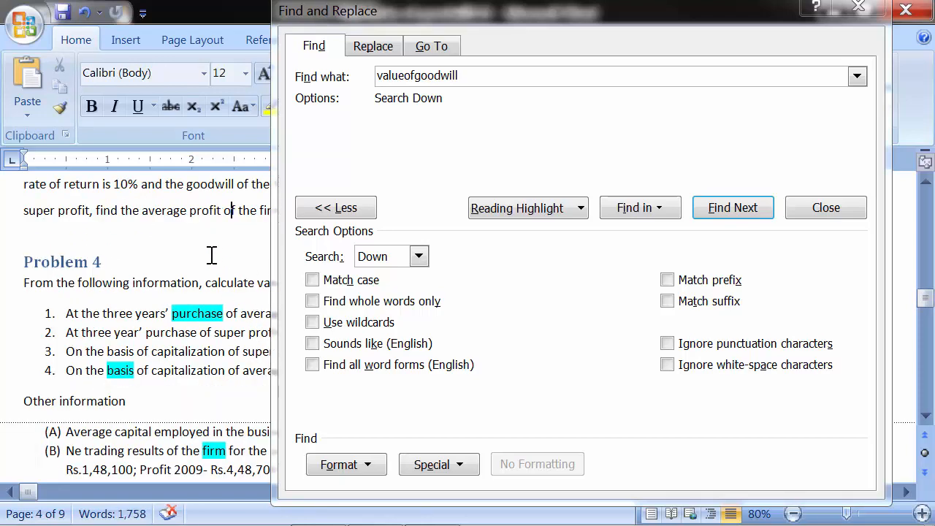
{"action": "scroll", "coordinate": [207, 254], "scroll_direction": "up", "scroll_amount": 1}
{"action": "left_click", "coordinate": [159, 245]}
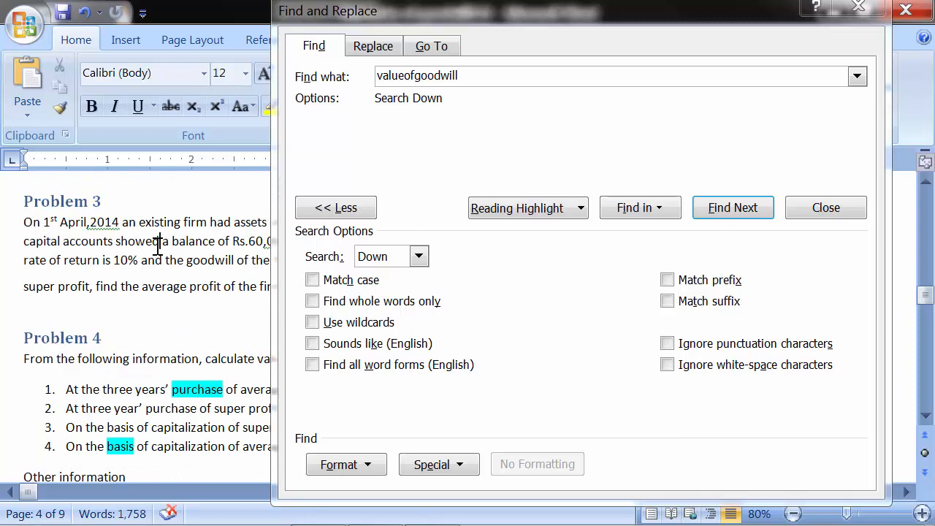
- Cycle the search's format condition through Highlight, Not Highlight and no condition twice, keeping "valueofgoodwill" as the search text
{"action": "left_click", "coordinate": [377, 472]}
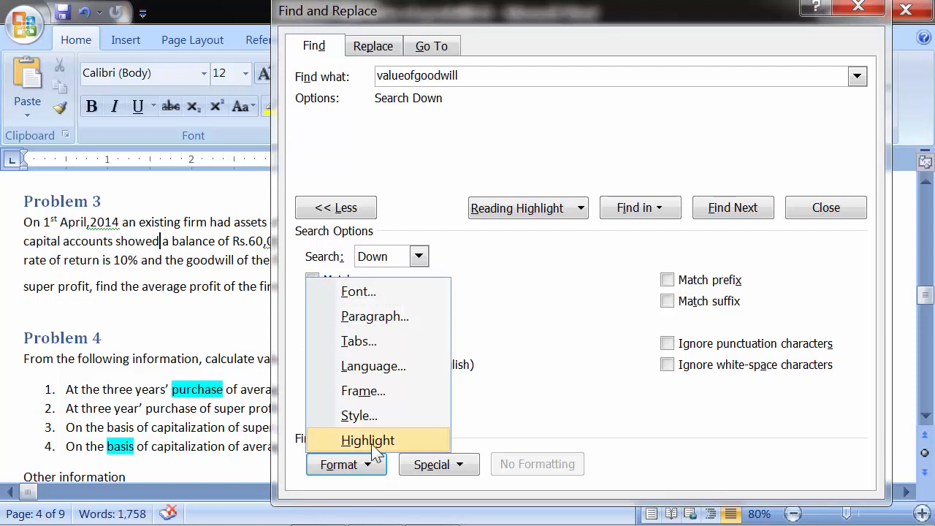
{"action": "left_click", "coordinate": [368, 441]}
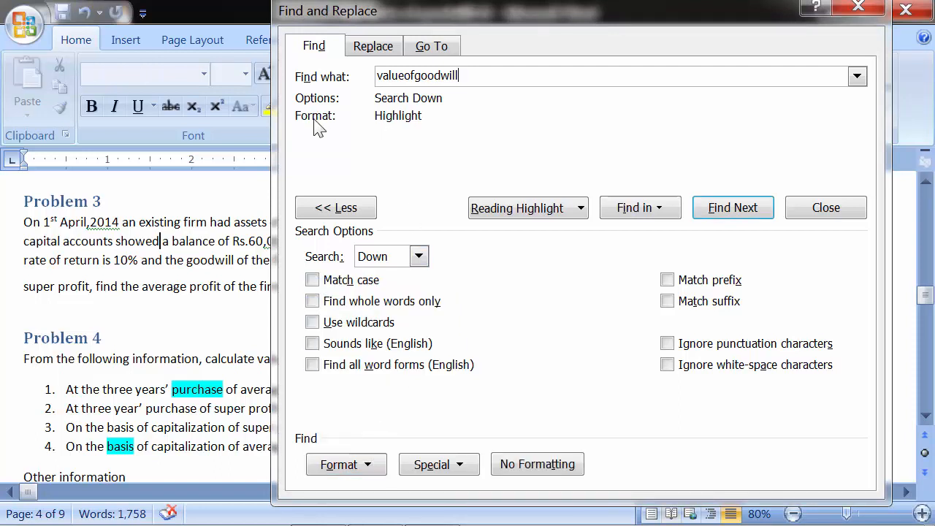
{"action": "left_click", "coordinate": [345, 466]}
{"action": "left_click", "coordinate": [367, 441]}
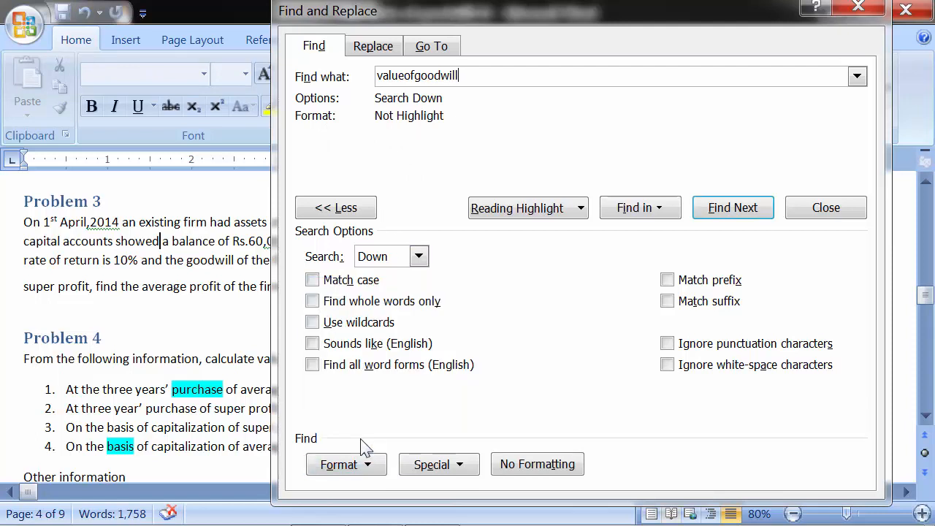
{"action": "left_click", "coordinate": [352, 468]}
{"action": "left_click", "coordinate": [366, 441]}
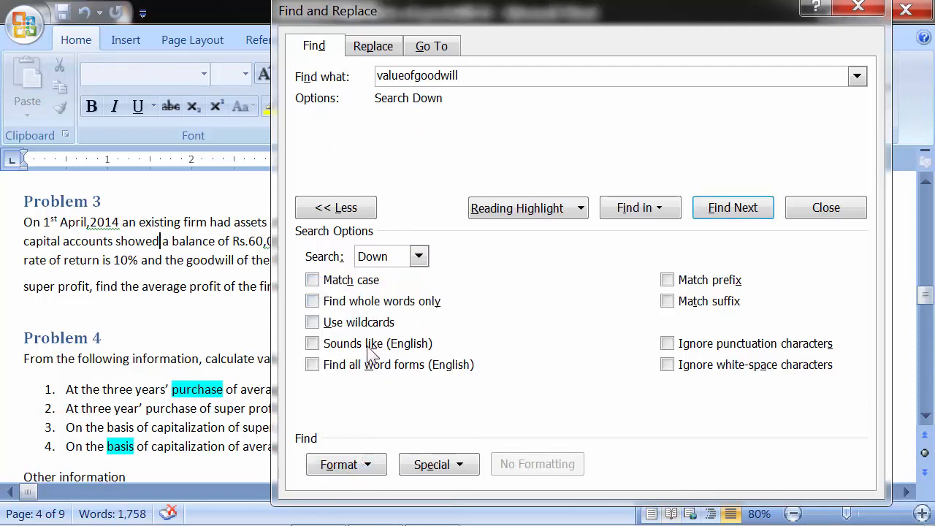
{"action": "left_click", "coordinate": [349, 466]}
{"action": "left_click", "coordinate": [359, 440]}
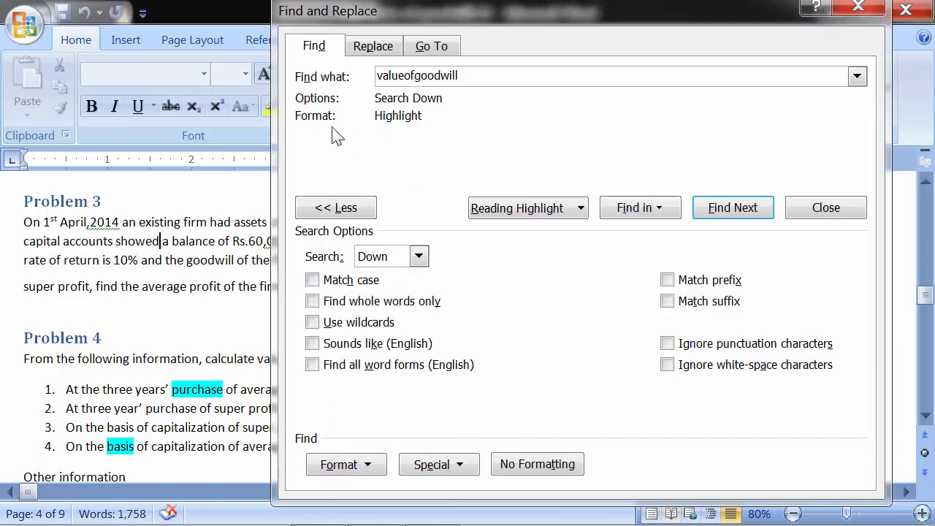
{"action": "left_click", "coordinate": [351, 468]}
{"action": "left_click", "coordinate": [358, 441]}
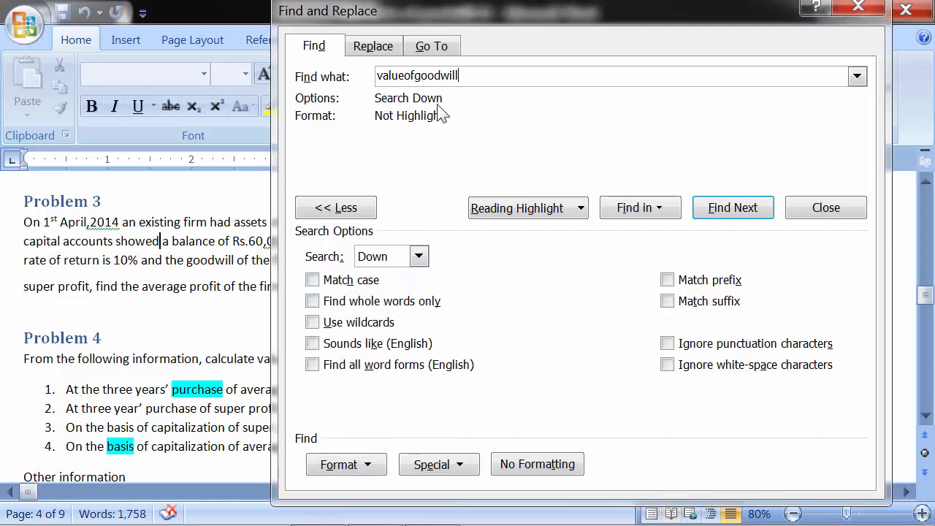
{"action": "left_click_drag", "start_coordinate": [459, 76], "coordinate": [377, 74]}
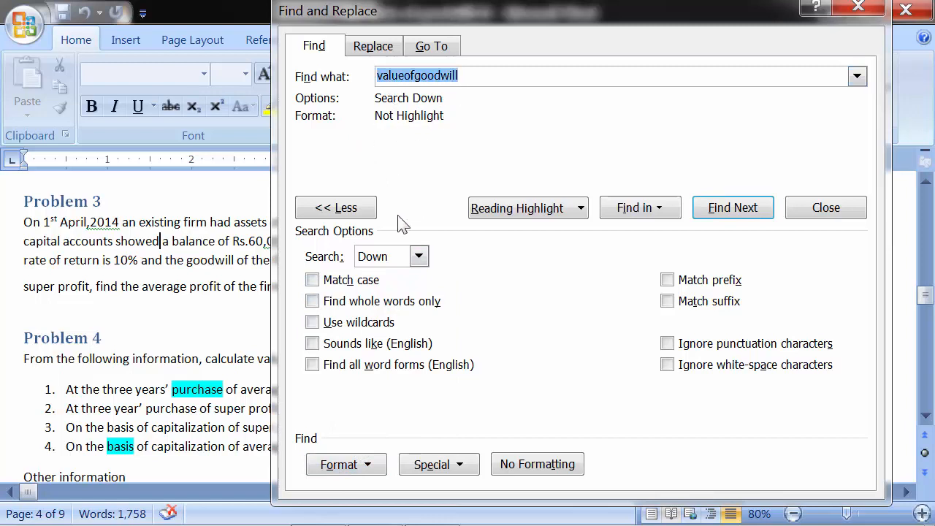
{"action": "left_click", "coordinate": [373, 468]}
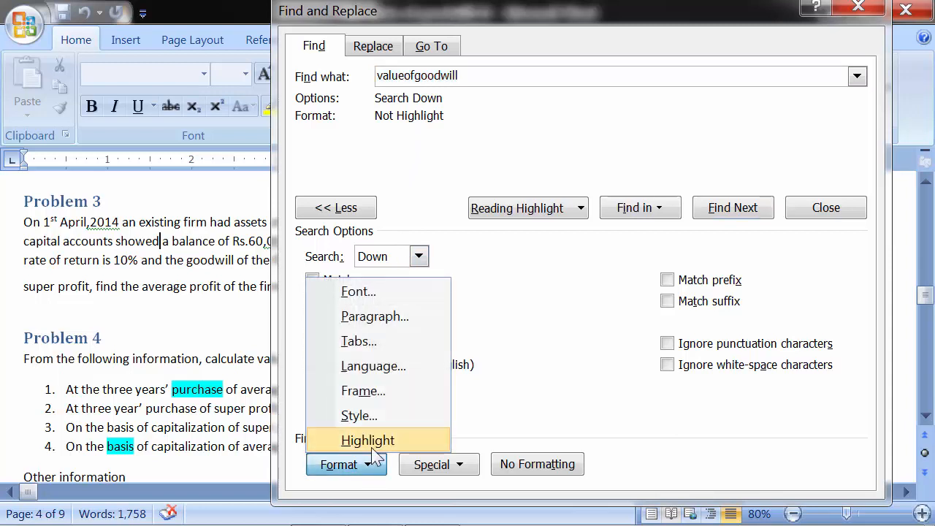
{"action": "left_click", "coordinate": [369, 442]}
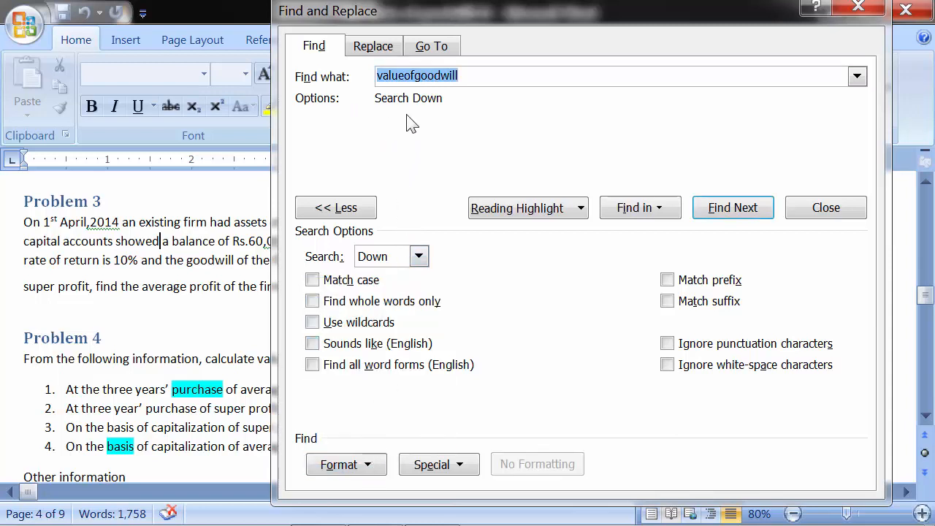
- Restrict the search to highlighted text and find the next occurrence of "purchase"
{"action": "left_click", "coordinate": [350, 471]}
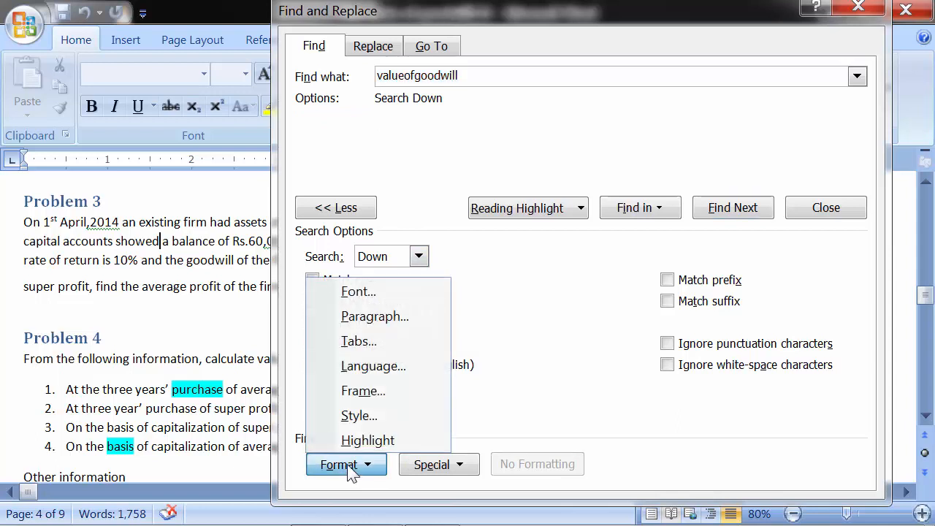
{"action": "left_click", "coordinate": [357, 444]}
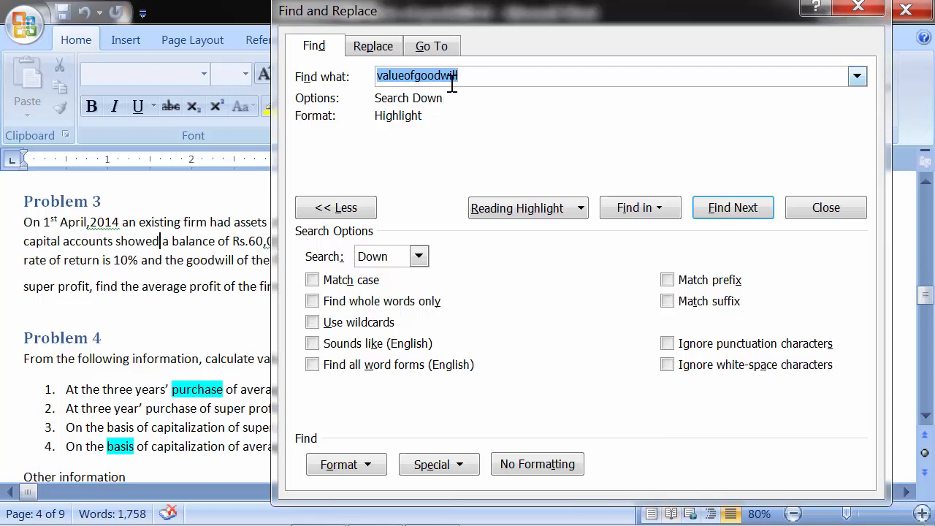
{"action": "type", "text": "pur"}
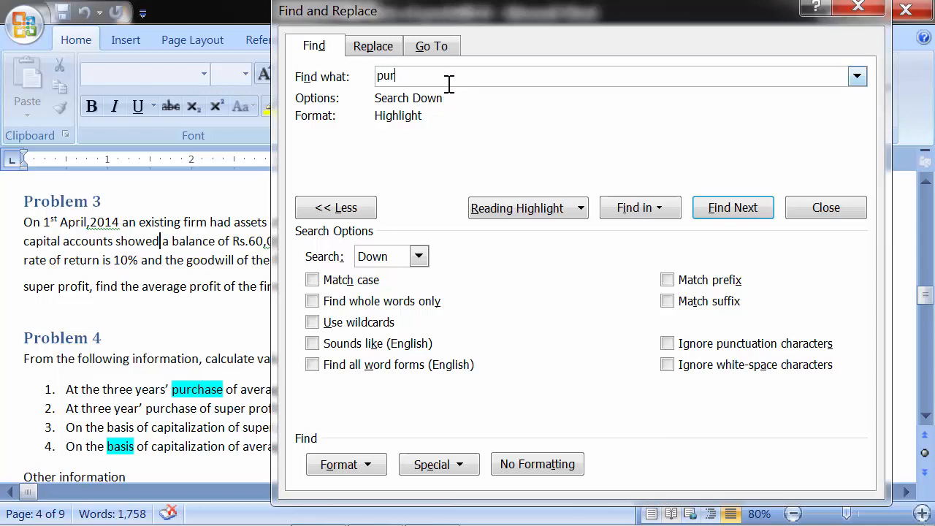
{"action": "type", "text": "chase"}
{"action": "left_click_drag", "start_coordinate": [429, 76], "coordinate": [358, 69]}
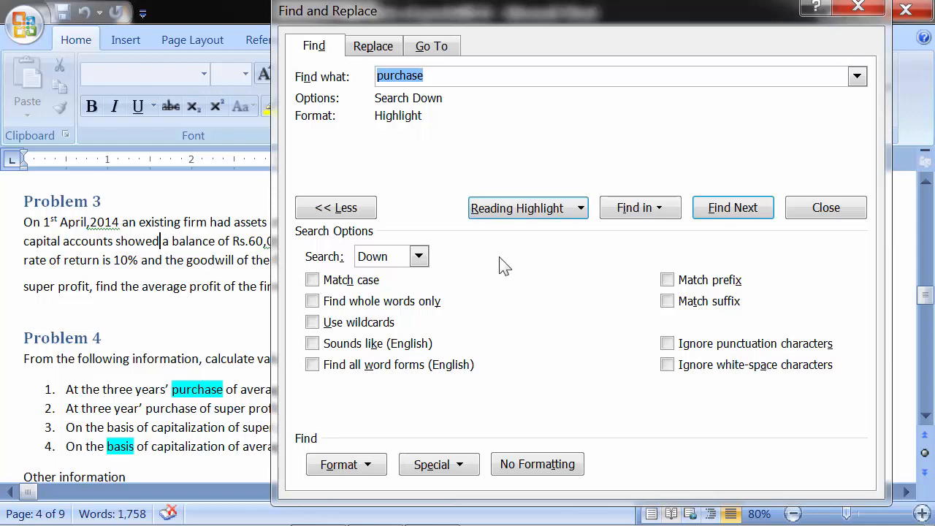
{"action": "left_click", "coordinate": [728, 212]}
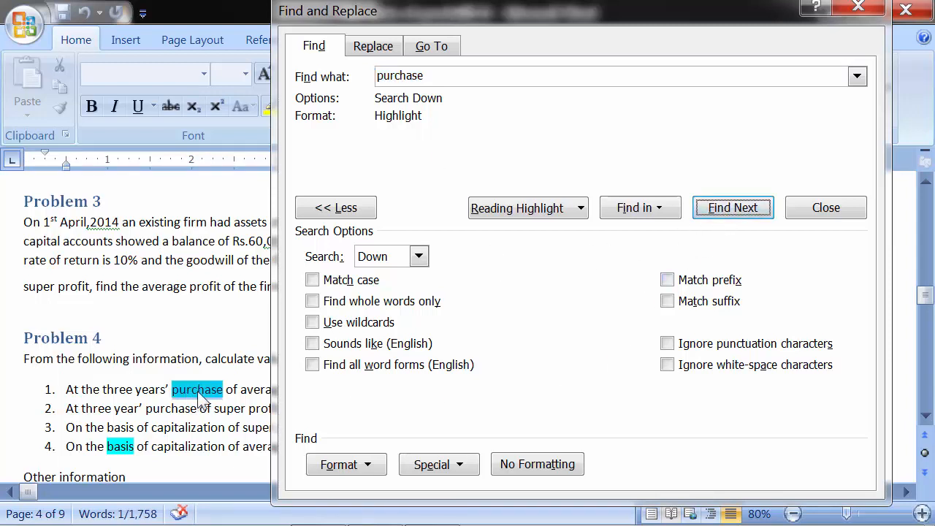
- Apply reading highlight to all matches of "purchase" with the Highlight format, and clear that reading highlight again
{"action": "left_click", "coordinate": [549, 211]}
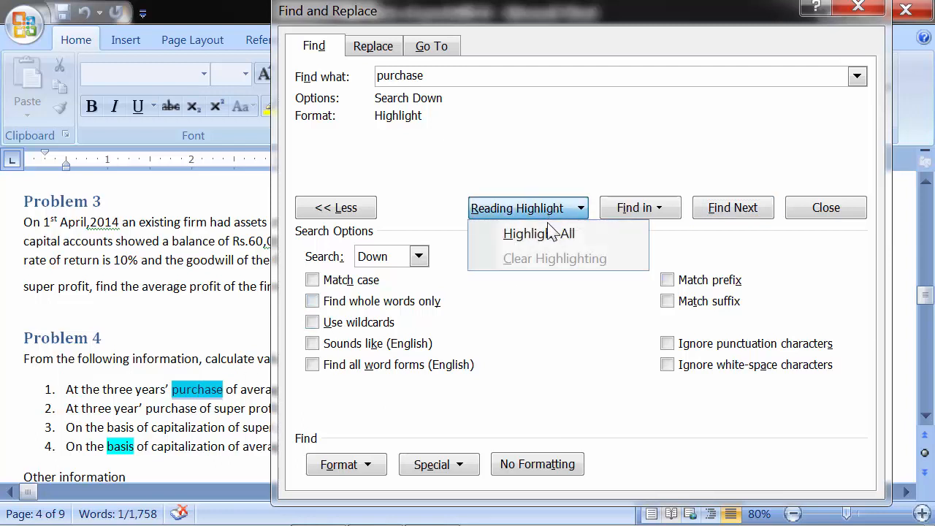
{"action": "left_click", "coordinate": [551, 232]}
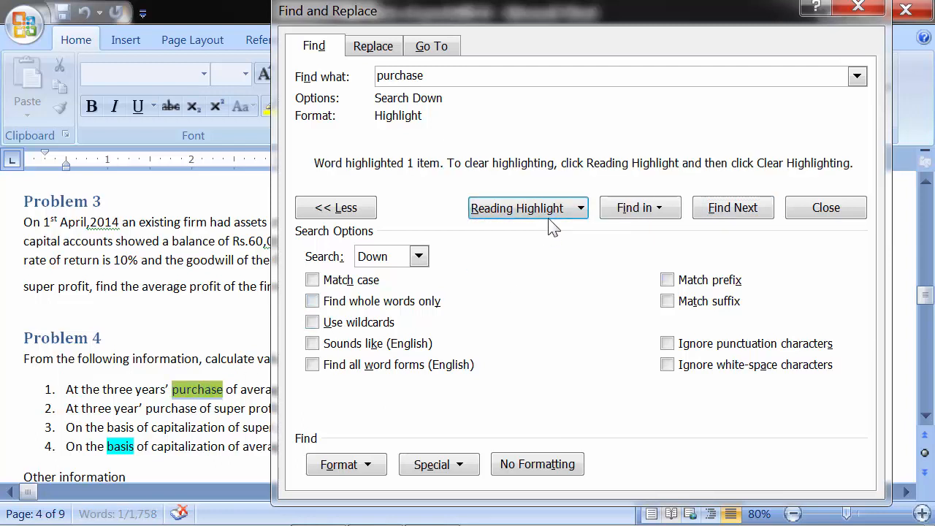
{"action": "left_click", "coordinate": [553, 211]}
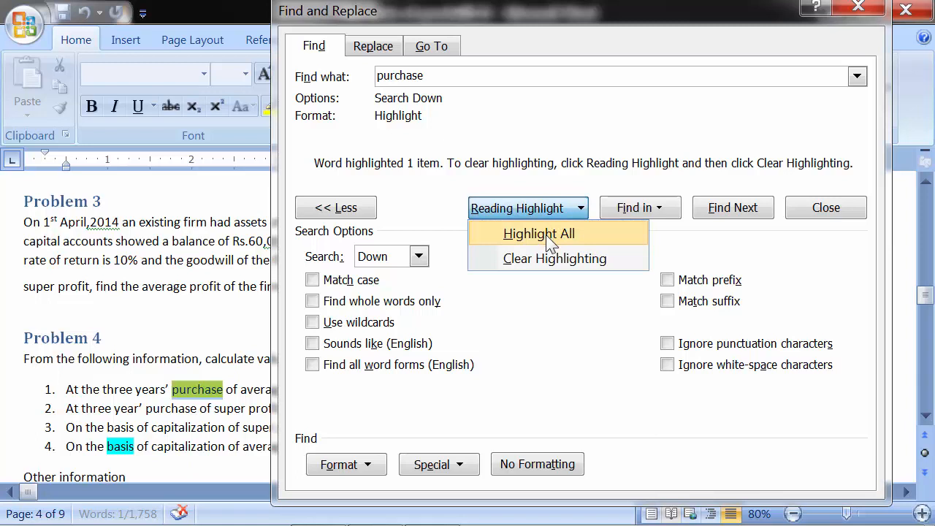
{"action": "left_click", "coordinate": [455, 75]}
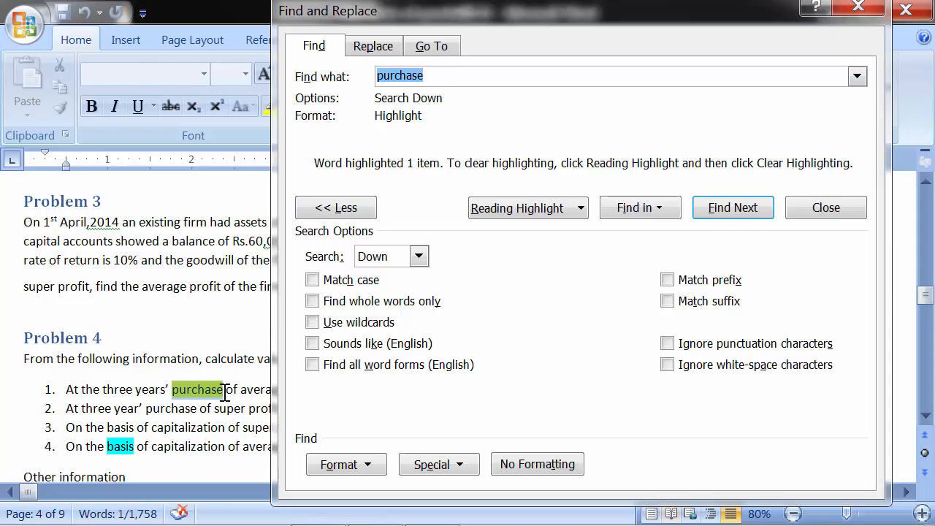
{"action": "left_click", "coordinate": [185, 389]}
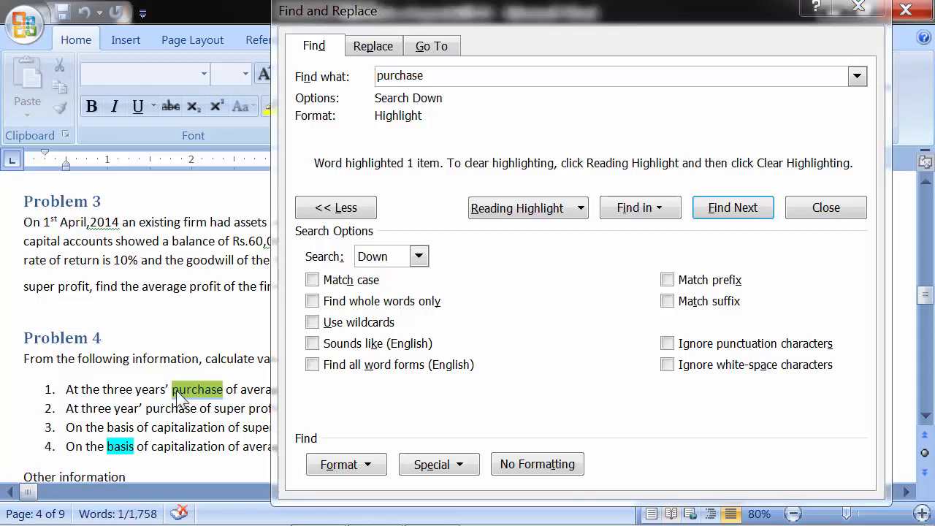
{"action": "double_click", "coordinate": [189, 390]}
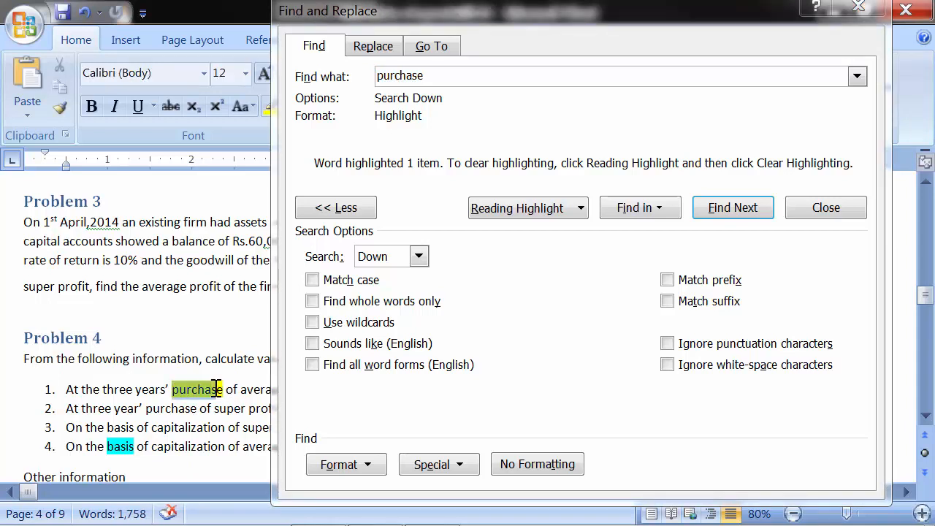
{"action": "left_click", "coordinate": [583, 209]}
{"action": "left_click", "coordinate": [563, 259]}
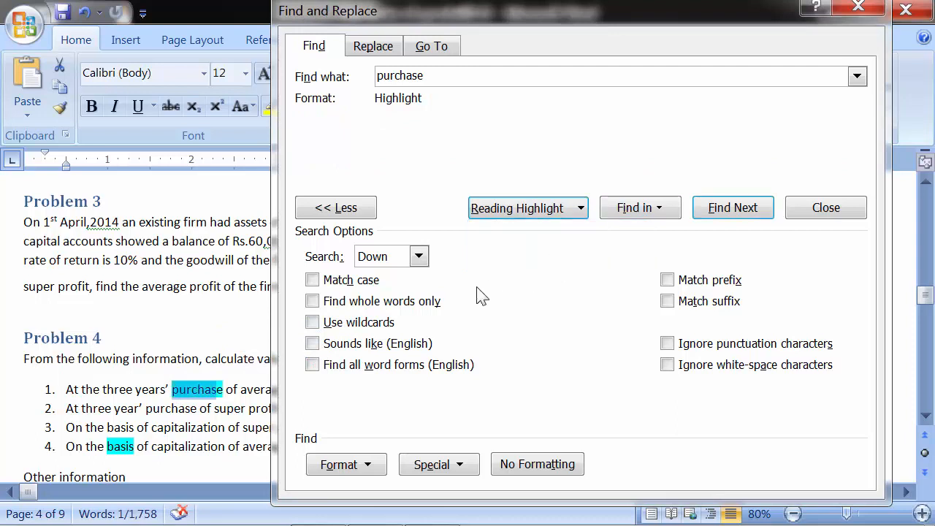
- Place the cursor inside the unhighlighted word "purchase" in item 2 of the Problem 4 list
{"action": "left_click", "coordinate": [353, 465]}
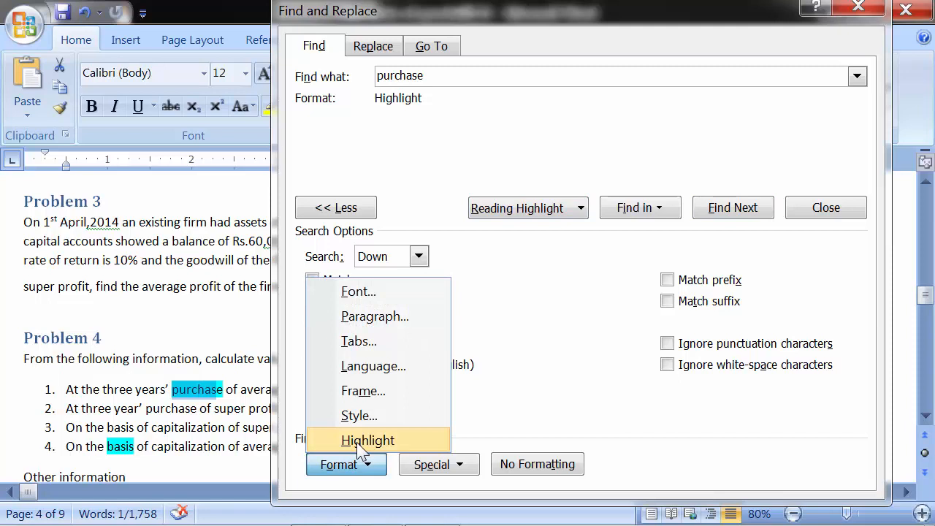
{"action": "left_click", "coordinate": [218, 419]}
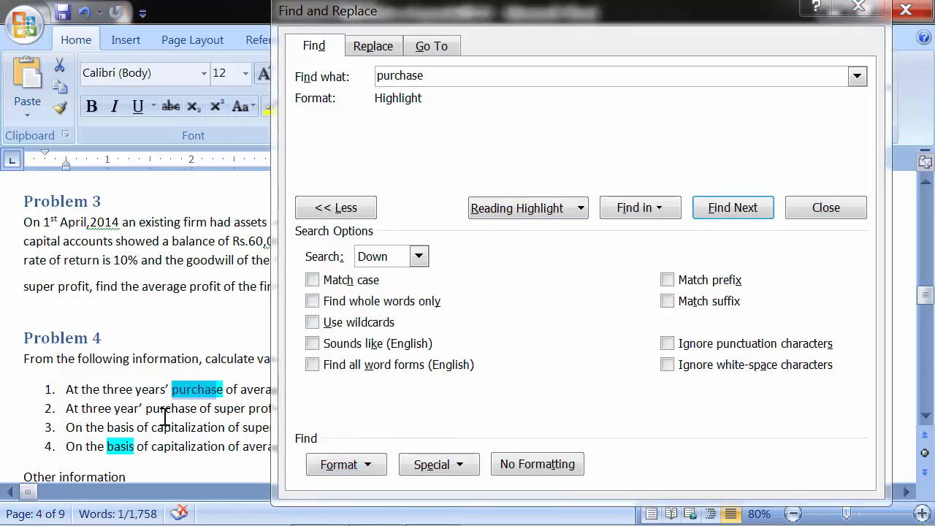
{"action": "left_click_drag", "start_coordinate": [150, 410], "coordinate": [183, 410]}
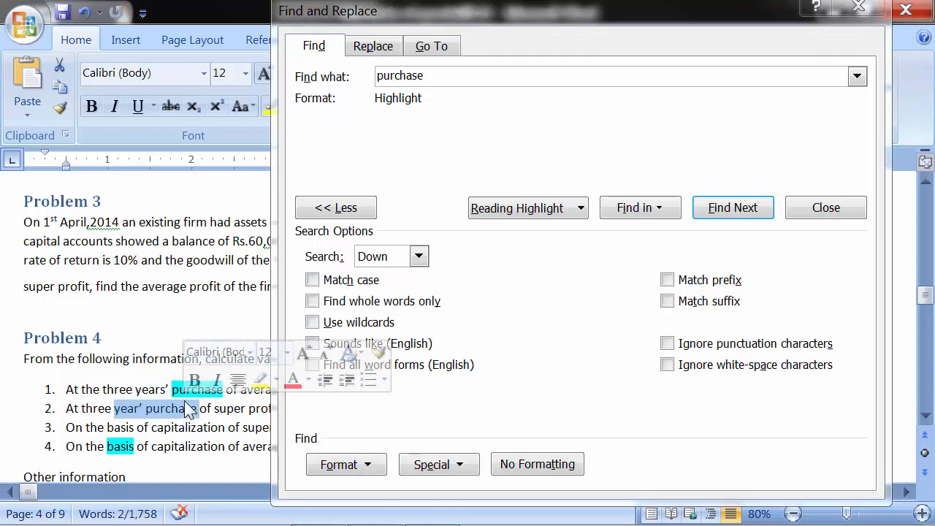
{"action": "left_click", "coordinate": [183, 411]}
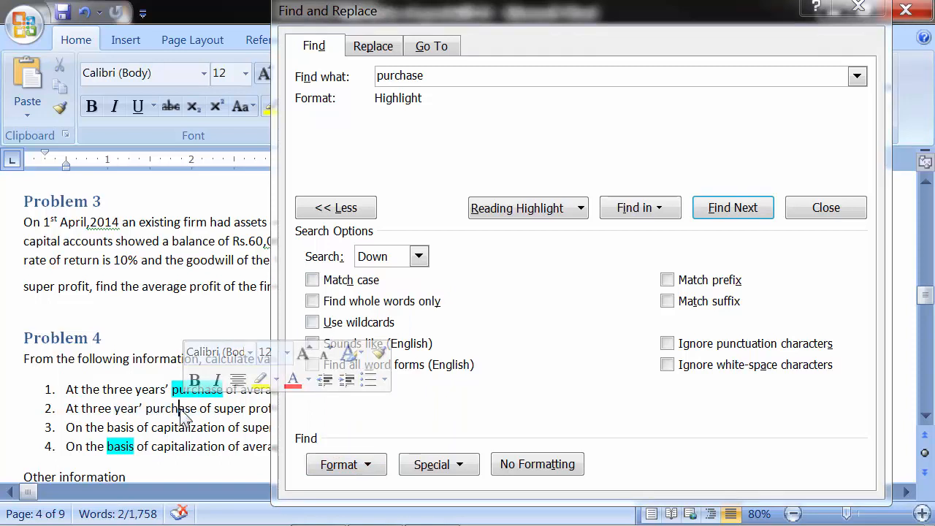
- Examine the styles offered as a Find condition, including Heading 1 through Heading 9, and leave without applying one
{"action": "left_click", "coordinate": [359, 472]}
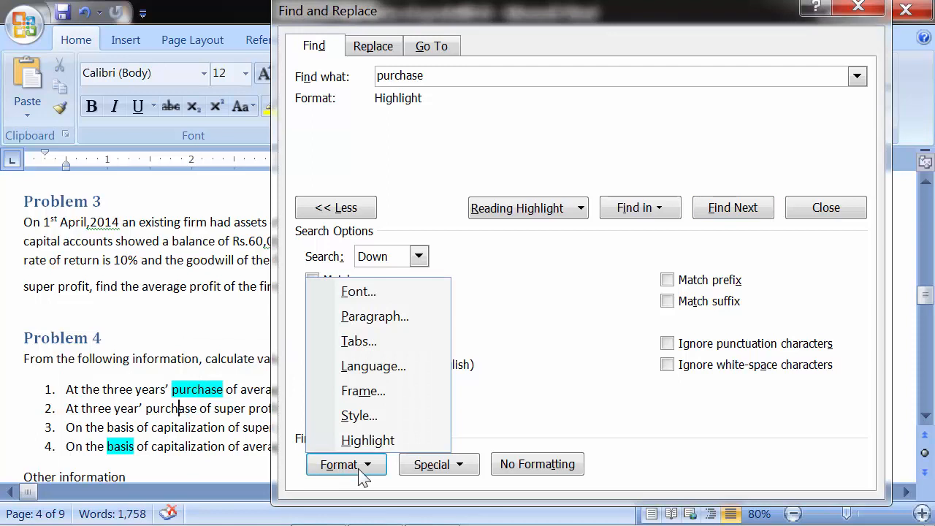
{"action": "left_click", "coordinate": [373, 420]}
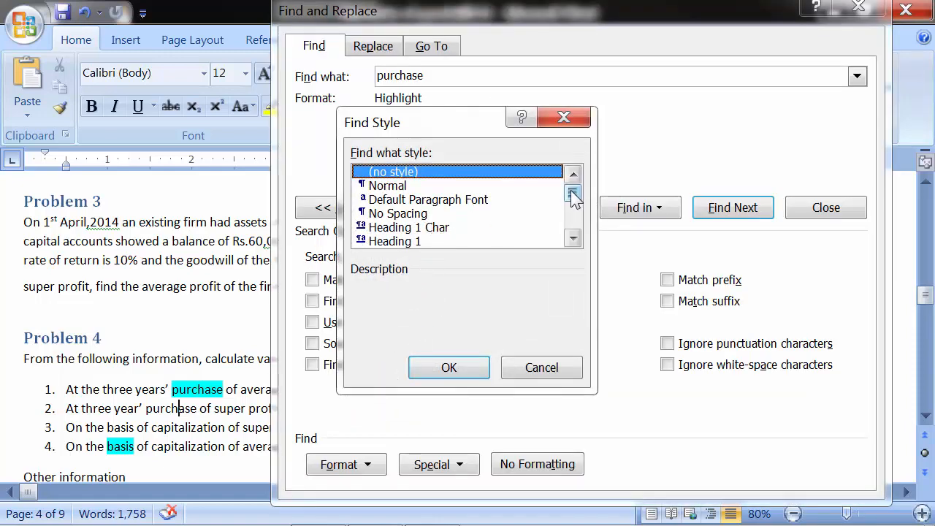
{"action": "left_click", "coordinate": [428, 242]}
{"action": "left_click", "coordinate": [573, 238]}
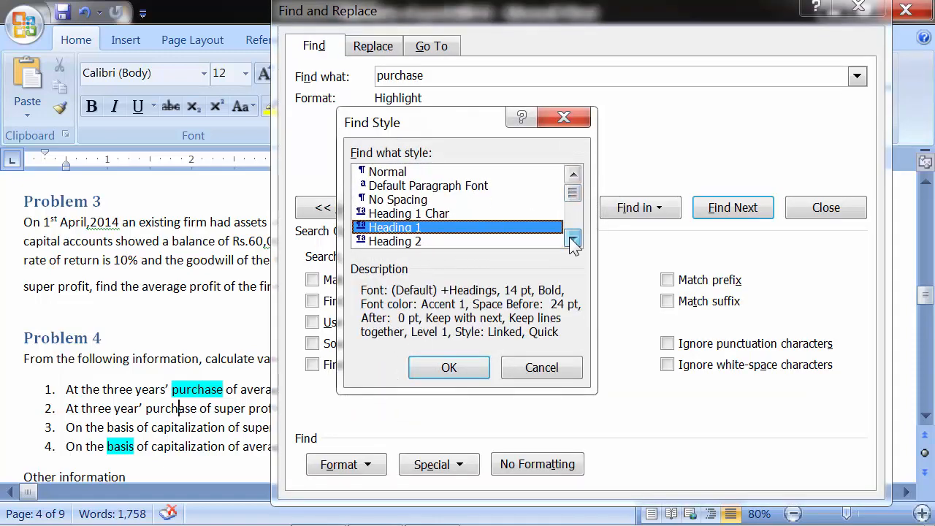
{"action": "left_click", "coordinate": [573, 238]}
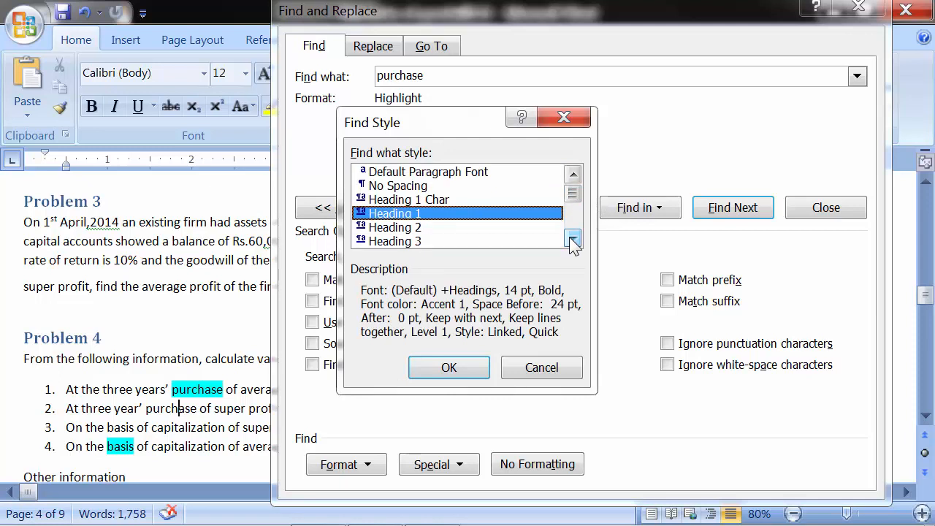
{"action": "left_click", "coordinate": [573, 239]}
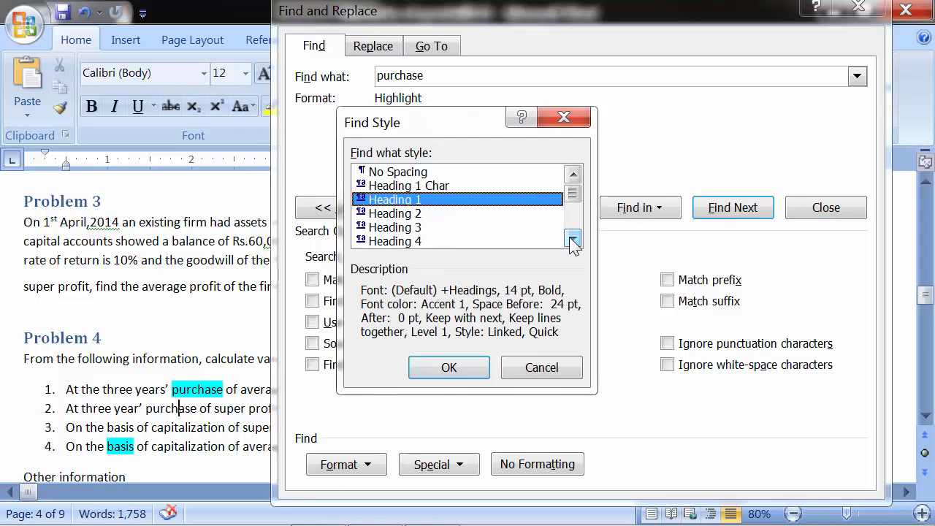
{"action": "left_click", "coordinate": [573, 239]}
{"action": "left_click", "coordinate": [573, 239]}
{"action": "left_click", "coordinate": [573, 239]}
{"action": "left_click", "coordinate": [573, 239]}
{"action": "left_click", "coordinate": [573, 239]}
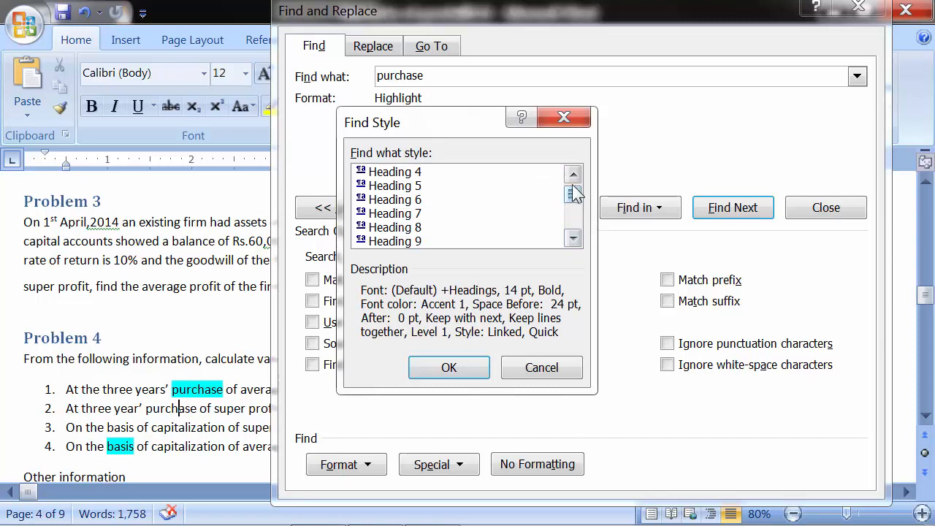
{"action": "left_click_drag", "start_coordinate": [575, 196], "coordinate": [575, 190]}
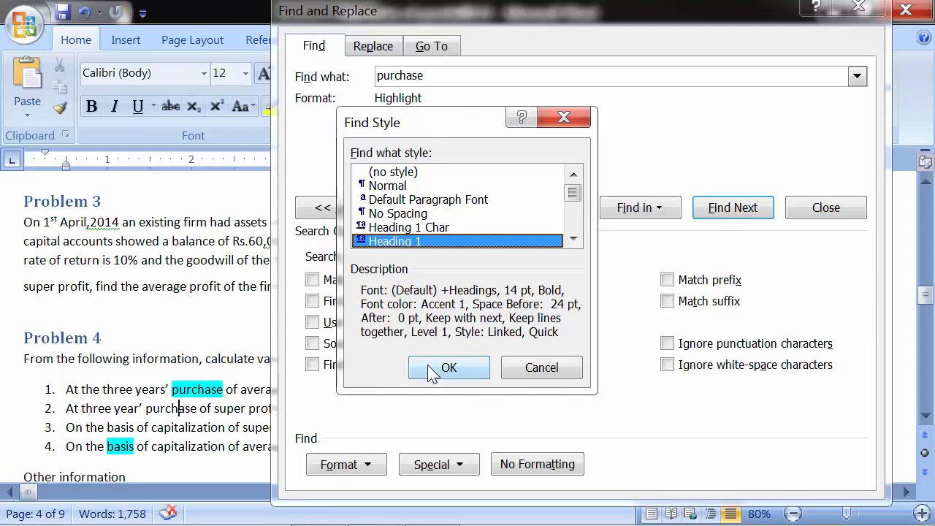
{"action": "left_click", "coordinate": [539, 374]}
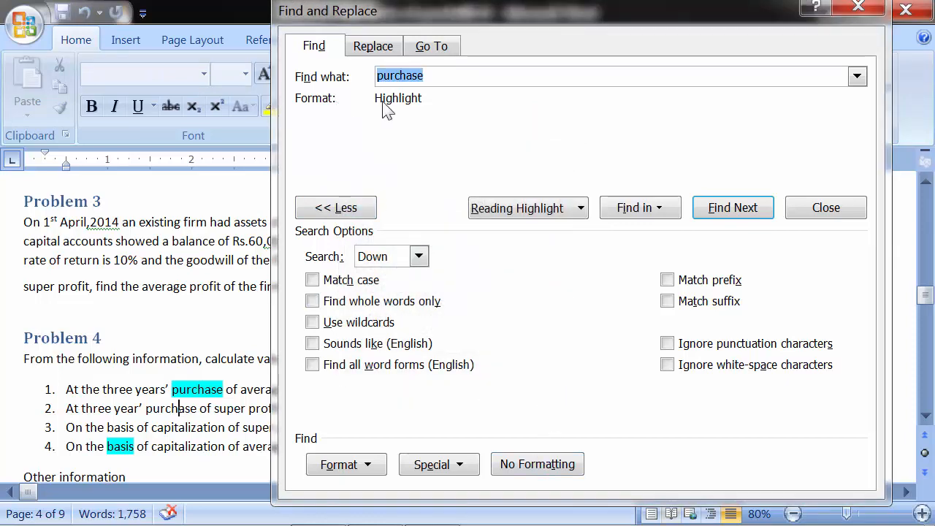
- Remove the Highlight format condition from the search and try to dismiss the Low Disk Space notice
{"action": "left_click", "coordinate": [538, 465]}
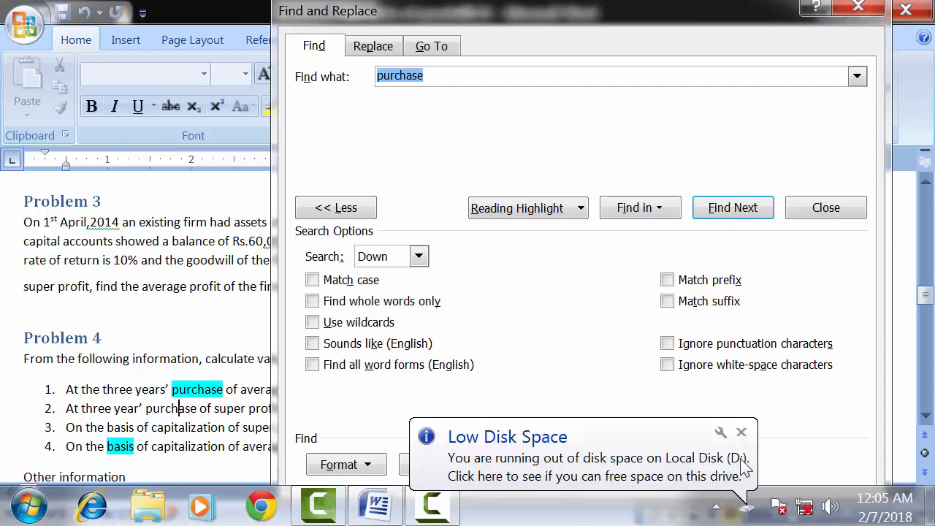
{"action": "left_click", "coordinate": [742, 431]}
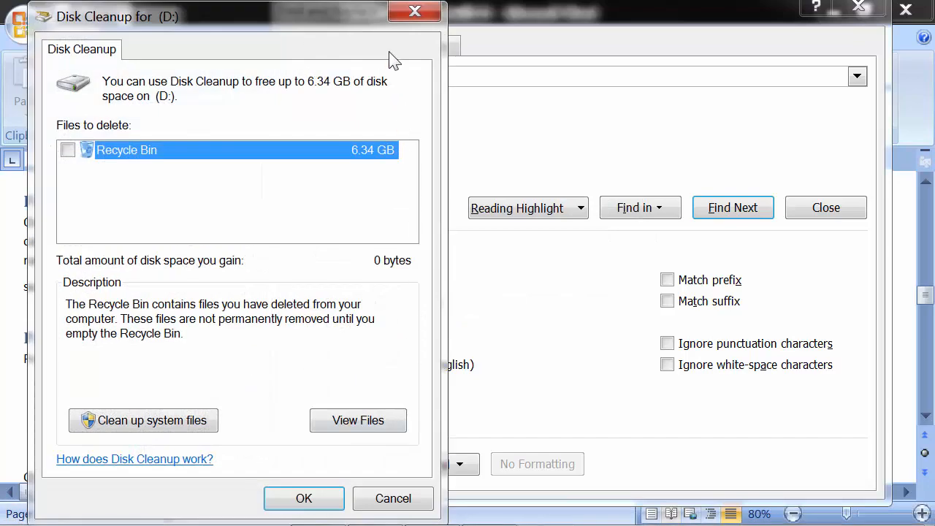
- Close the Disk Cleanup window and add the Heading 1 style as a format condition for the search
{"action": "left_click", "coordinate": [415, 12]}
{"action": "left_click", "coordinate": [340, 468]}
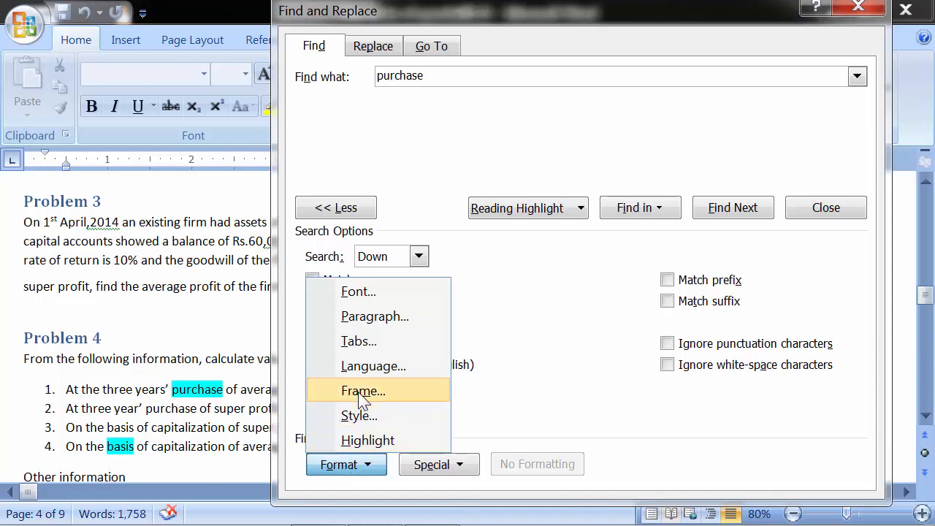
{"action": "left_click", "coordinate": [358, 417]}
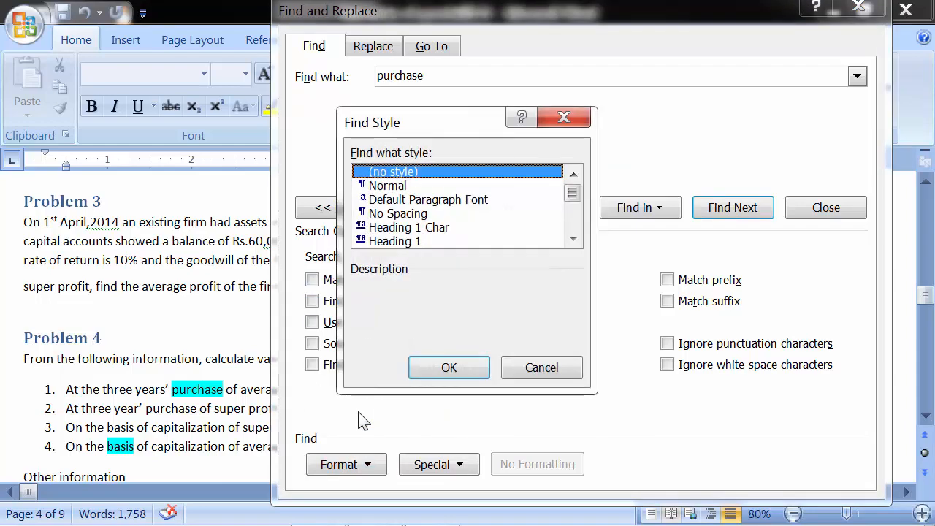
{"action": "left_click", "coordinate": [420, 242]}
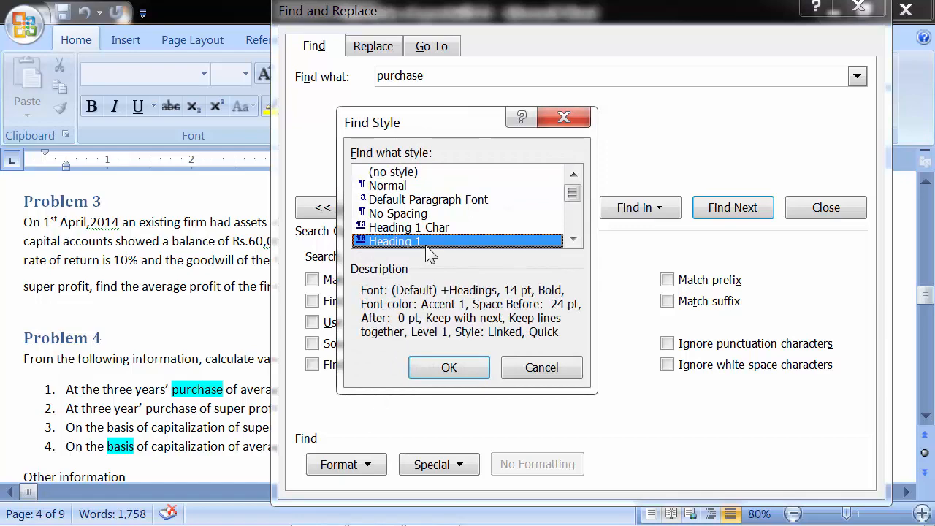
{"action": "left_click", "coordinate": [434, 370]}
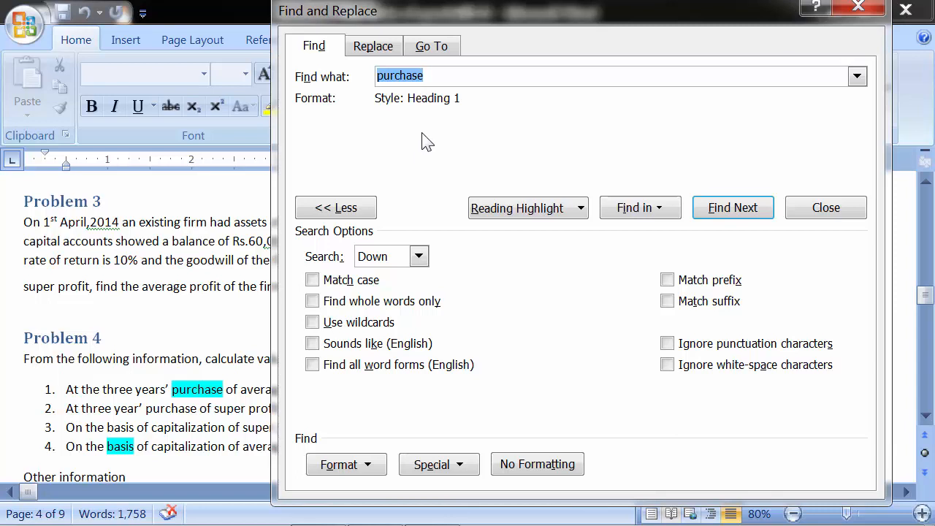
- Search for "Problem" with the Heading 1 style condition and apply reading highlight to all matches
{"action": "type", "text": "Problem"}
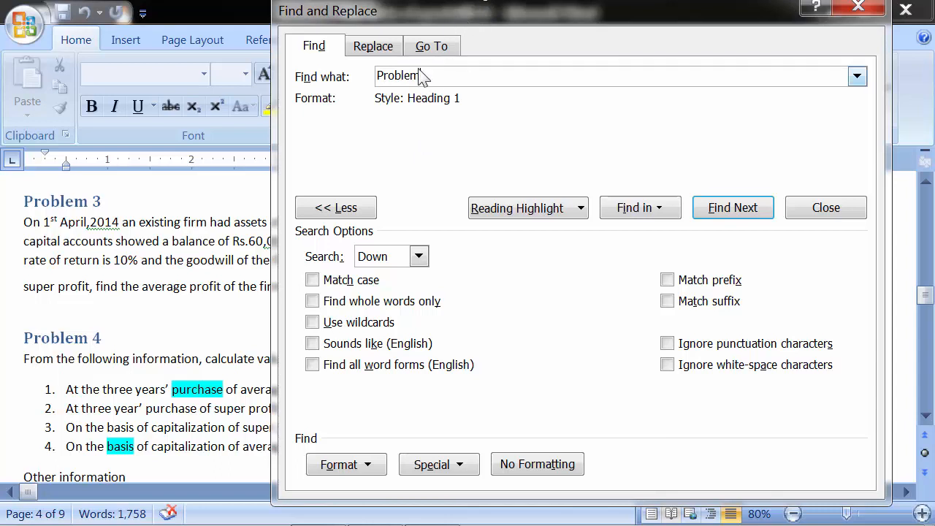
{"action": "left_click_drag", "start_coordinate": [424, 76], "coordinate": [367, 71]}
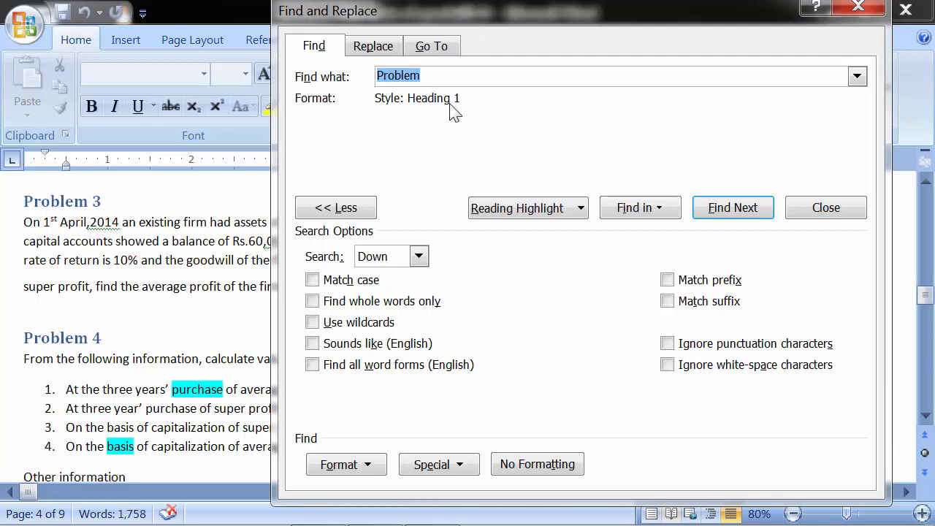
{"action": "left_click_drag", "start_coordinate": [445, 80], "coordinate": [376, 79]}
{"action": "left_click", "coordinate": [539, 212]}
{"action": "left_click", "coordinate": [539, 231]}
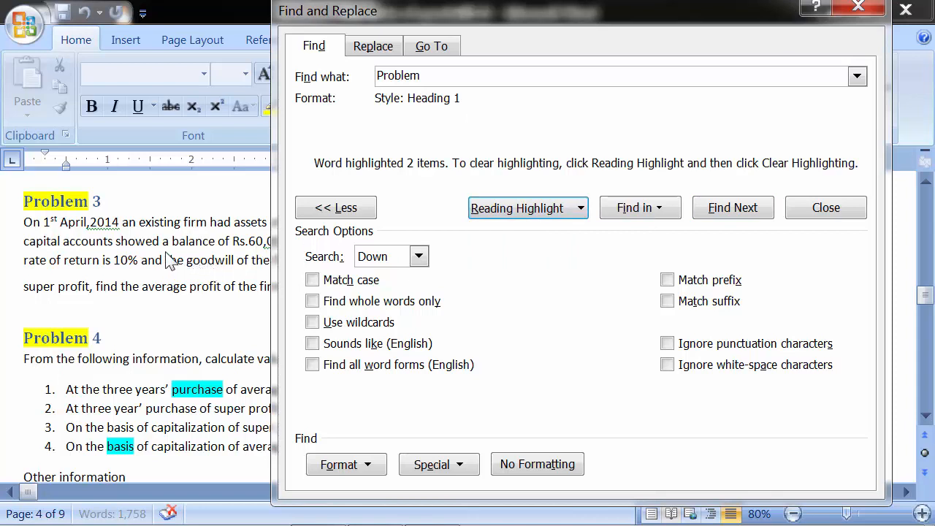
- Compare the Problem 3 and 4 headings with the plain "Problem 6" line, and clear the reading highlight
{"action": "left_click", "coordinate": [99, 343]}
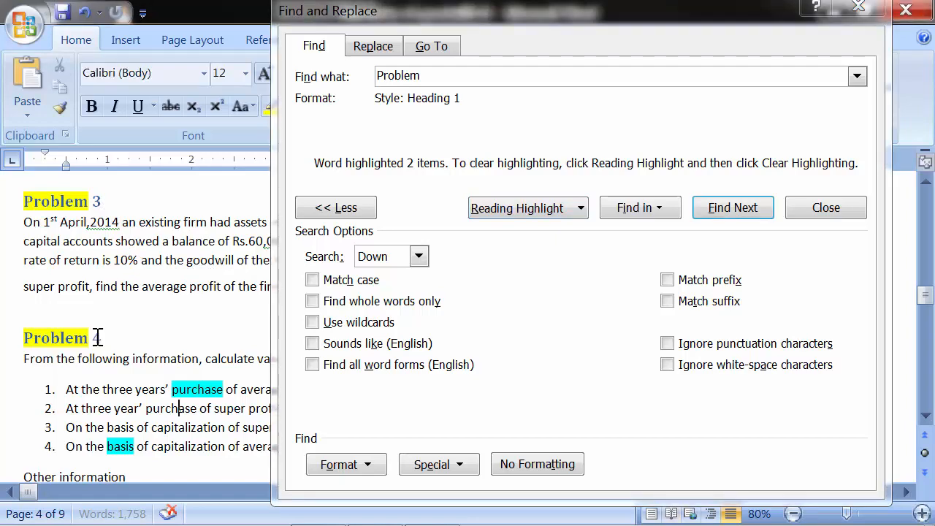
{"action": "scroll", "coordinate": [98, 342], "scroll_direction": "down", "scroll_amount": 5}
{"action": "scroll", "coordinate": [99, 340], "scroll_direction": "down", "scroll_amount": 1}
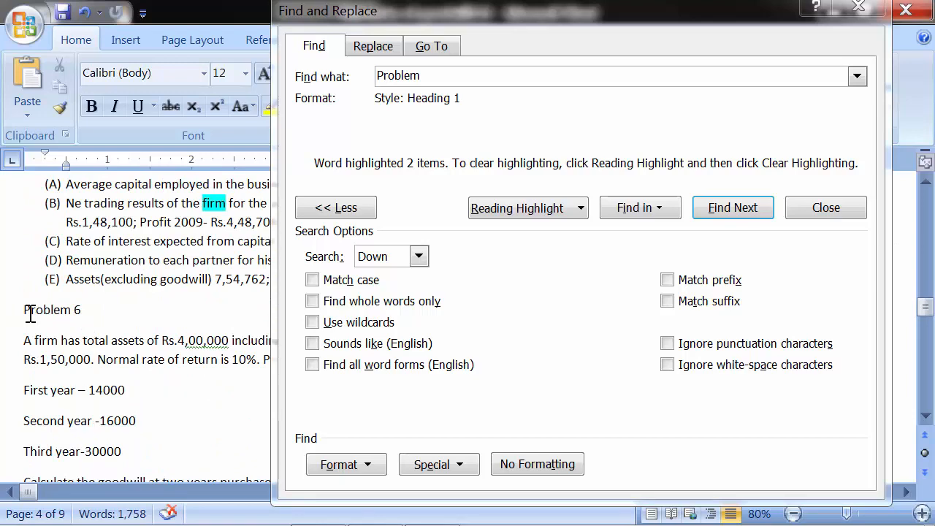
{"action": "scroll", "coordinate": [29, 313], "scroll_direction": "up", "scroll_amount": 7}
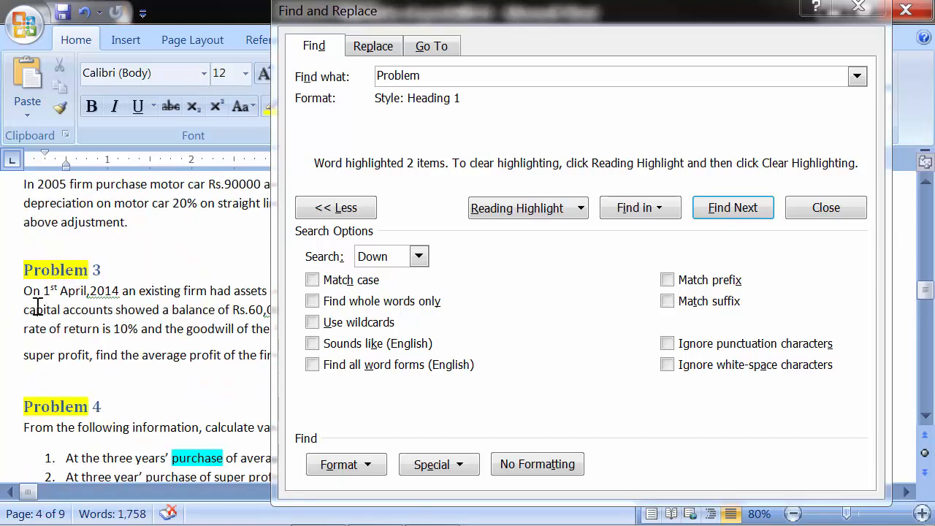
{"action": "left_click", "coordinate": [518, 208]}
{"action": "left_click", "coordinate": [514, 260]}
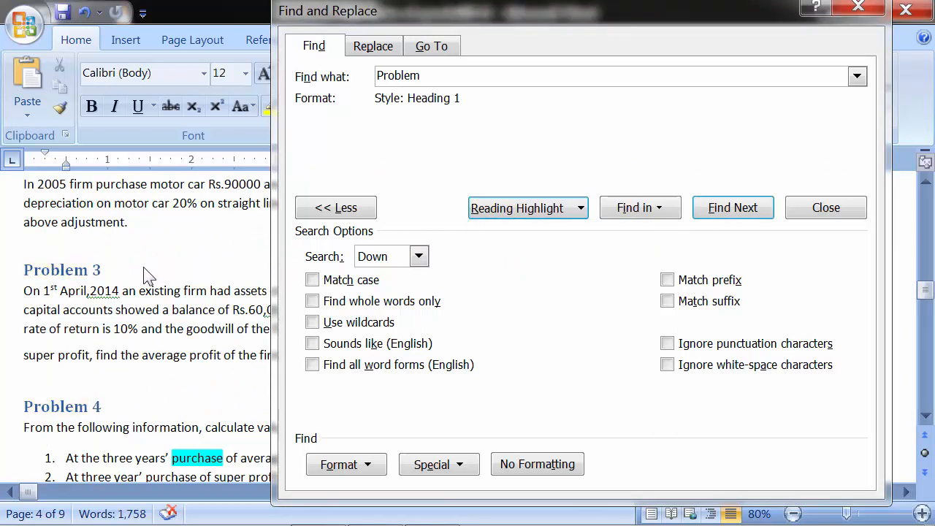
- Browse the fonts offered as a Find condition and try Arial Unicode MS
{"action": "left_click", "coordinate": [343, 465]}
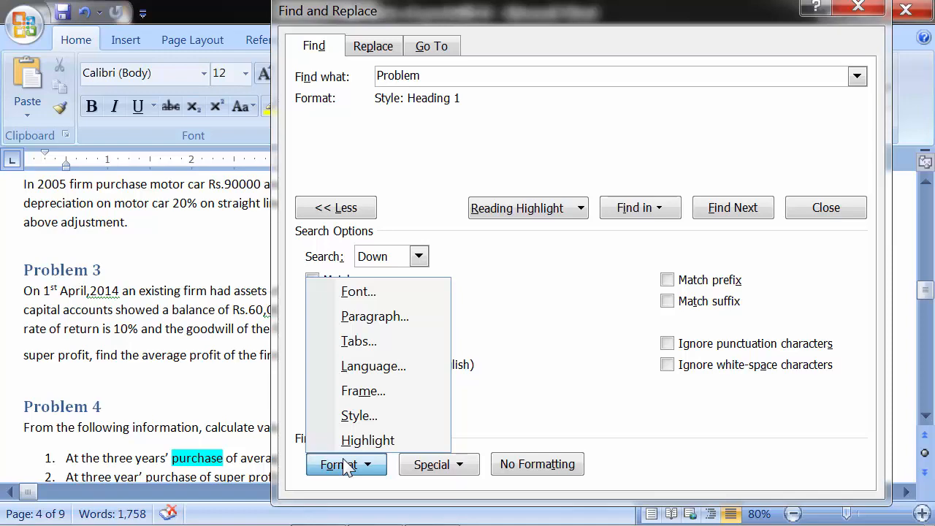
{"action": "left_click", "coordinate": [364, 295]}
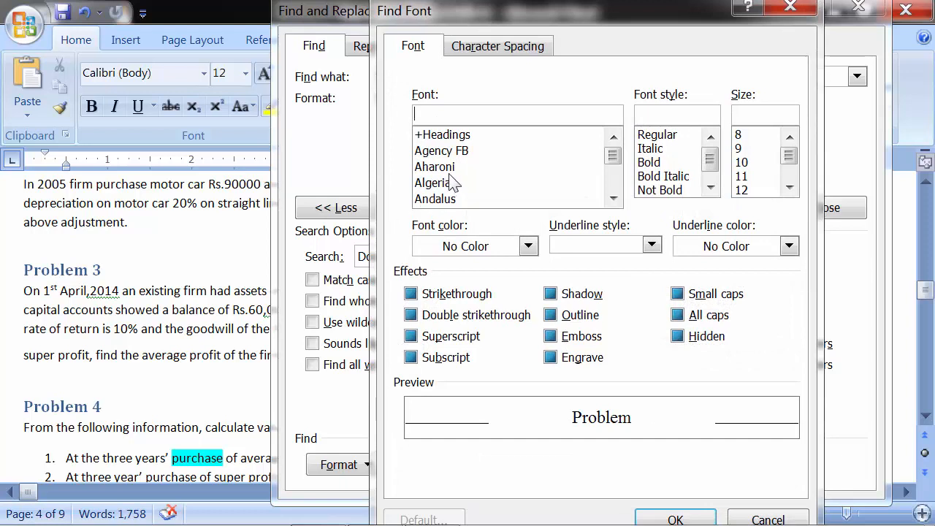
{"action": "mouse_move", "coordinate": [612, 156]}
{"action": "left_mouse_down"}
{"action": "mouse_move", "coordinate": [614, 168]}
{"action": "mouse_move", "coordinate": [613, 155]}
{"action": "left_mouse_up"}
{"action": "left_click", "coordinate": [478, 196]}
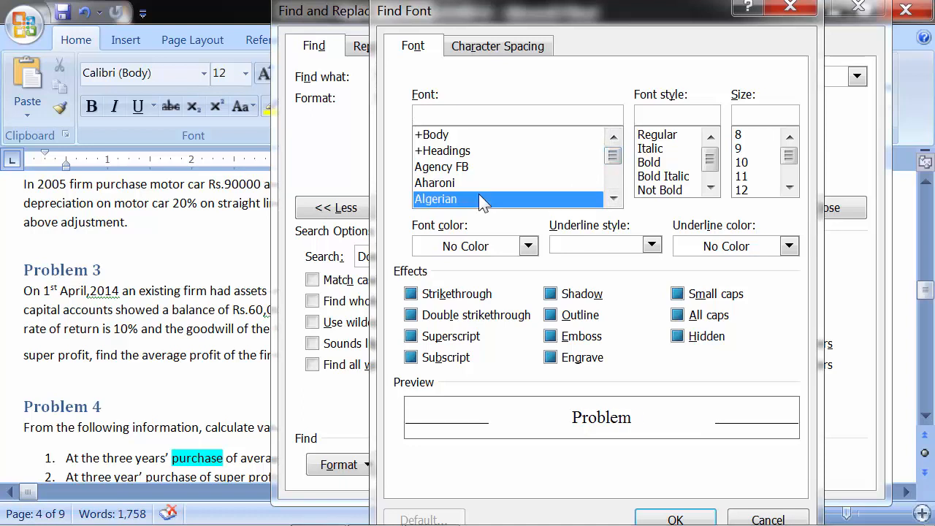
{"action": "scroll", "coordinate": [477, 197], "scroll_direction": "down", "scroll_amount": 1}
{"action": "left_click", "coordinate": [479, 200]}
{"action": "key", "text": "Down"}
{"action": "key", "text": "Down"}
{"action": "key", "text": "Down"}
{"action": "key", "text": "Down"}
{"action": "key", "text": "Down"}
{"action": "key", "text": "Down"}
{"action": "key", "text": "Down"}
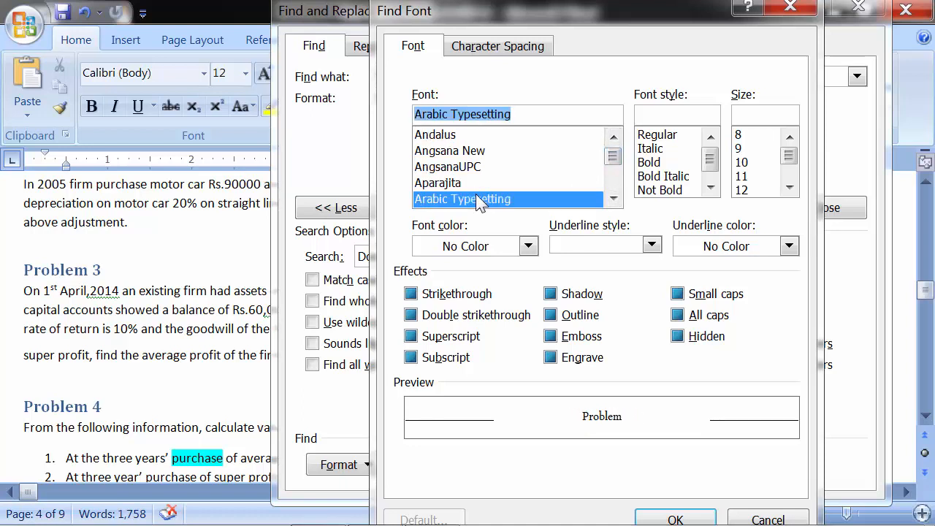
{"action": "key", "text": "Down"}
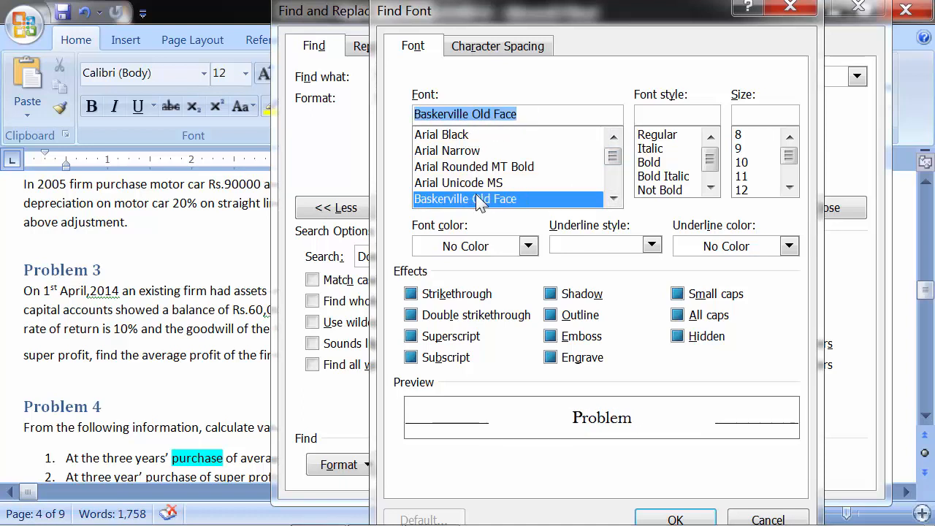
{"action": "key", "text": "Down"}
{"action": "key", "text": "Up"}
{"action": "key", "text": "Up"}
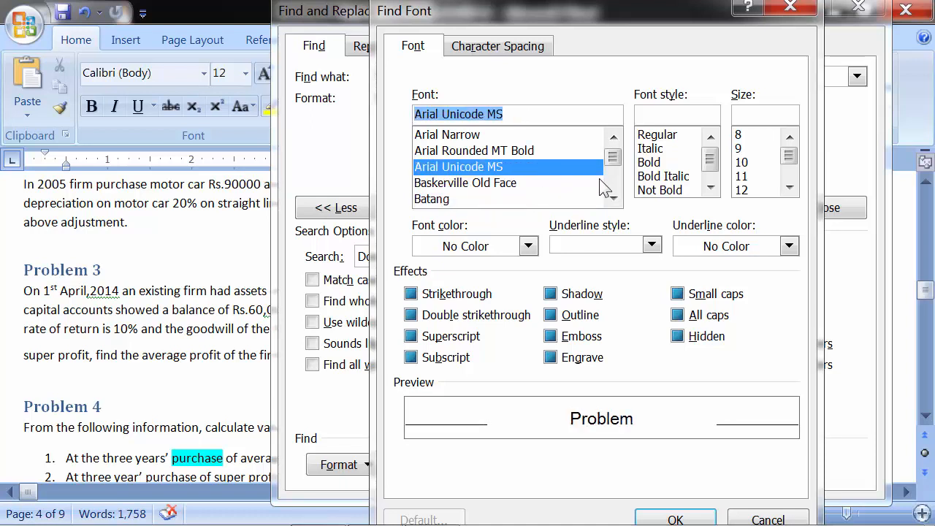
- Try the Bold font style and size 12 as Find font conditions, and leave without applying them
{"action": "left_click", "coordinate": [645, 165]}
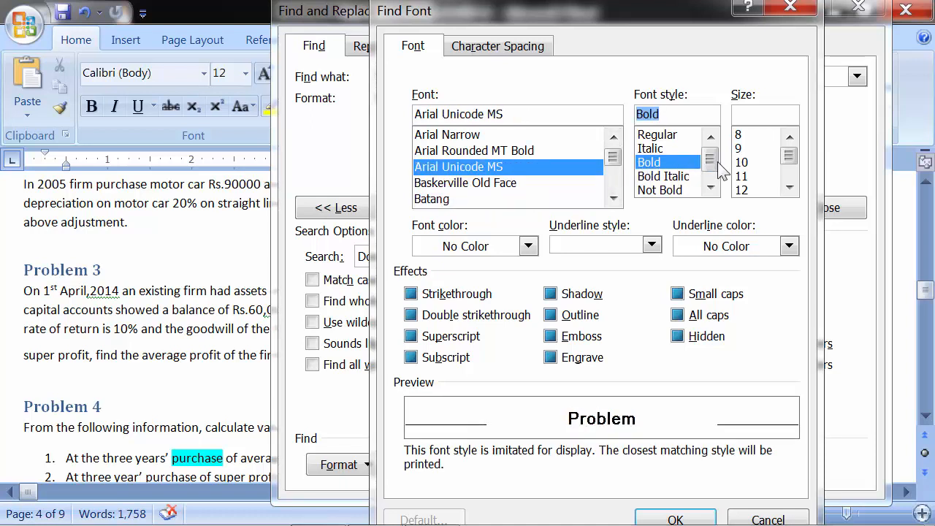
{"action": "left_click", "coordinate": [740, 163]}
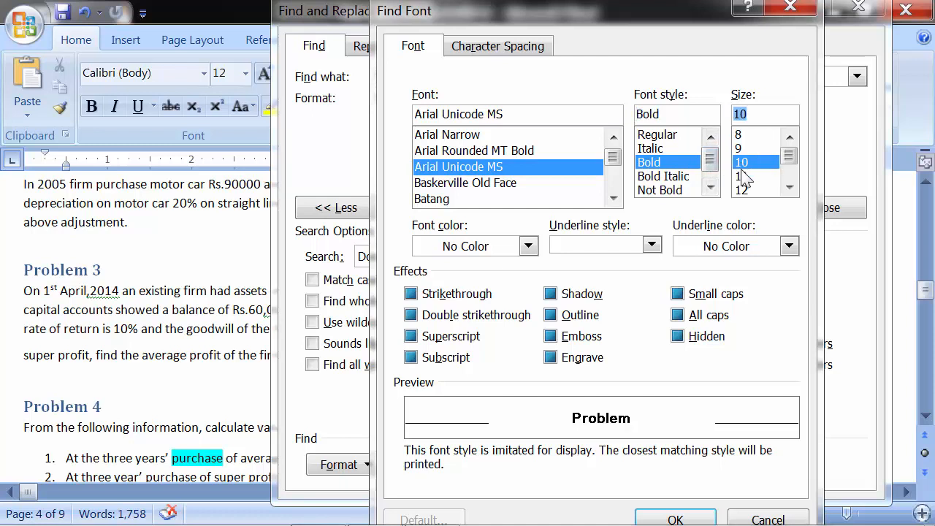
{"action": "left_click", "coordinate": [741, 178]}
{"action": "left_click", "coordinate": [741, 190]}
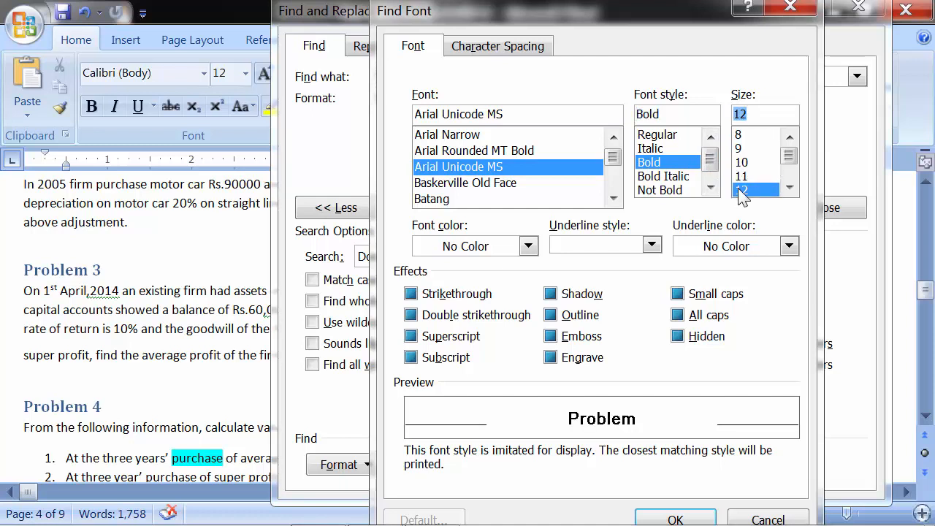
{"action": "left_click", "coordinate": [789, 11]}
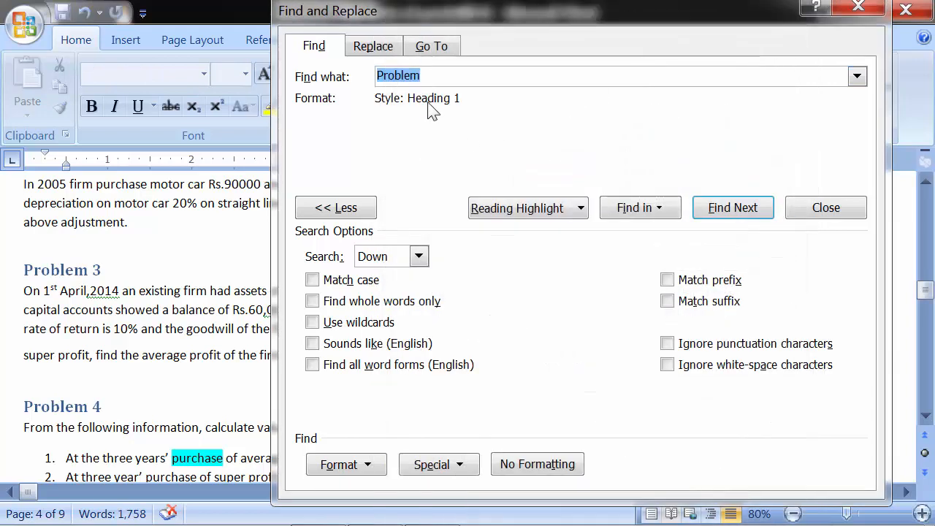
- Try Bold alone and size 11 alone as font conditions for "Problem", and leave without applying either
{"action": "left_click_drag", "start_coordinate": [440, 74], "coordinate": [327, 75]}
{"action": "left_click", "coordinate": [344, 467]}
{"action": "left_click", "coordinate": [376, 290]}
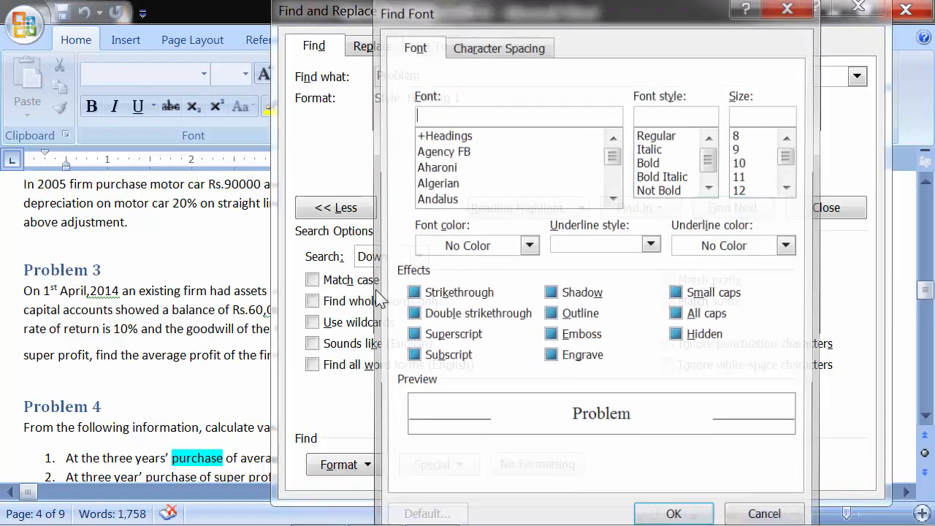
{"action": "left_click", "coordinate": [665, 165]}
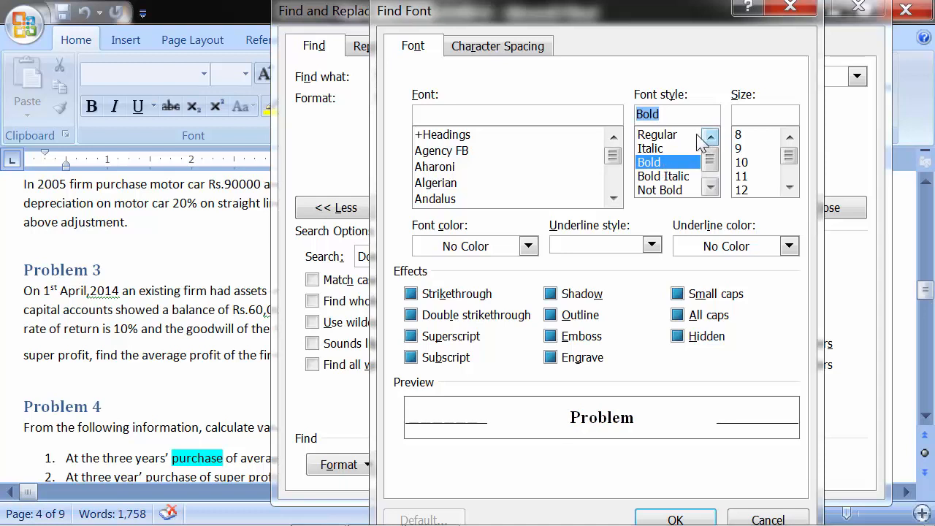
{"action": "key", "text": "Delete"}
{"action": "left_click", "coordinate": [743, 179]}
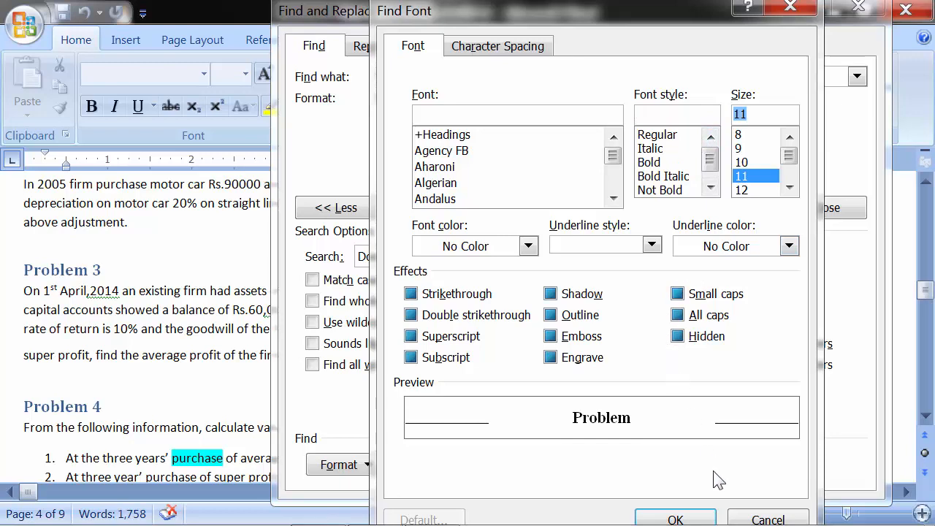
{"action": "left_click", "coordinate": [740, 518]}
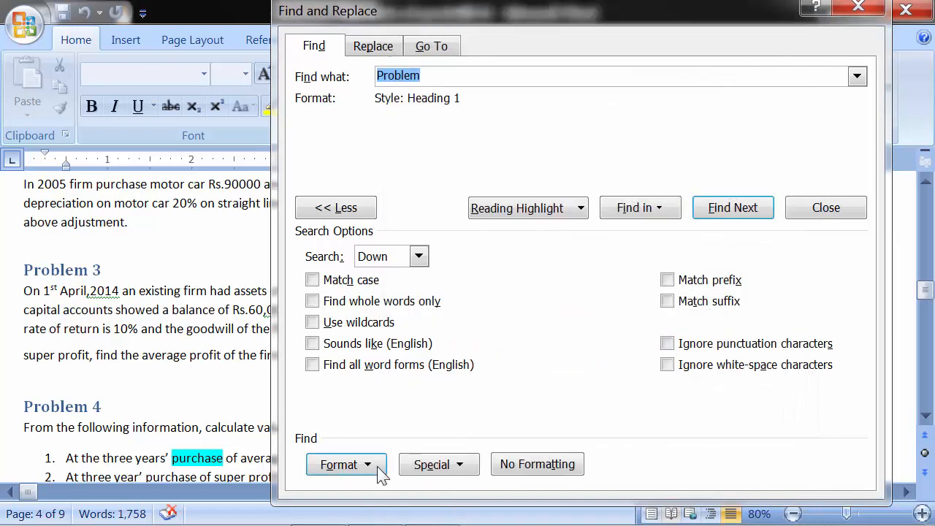
{"action": "left_click", "coordinate": [377, 466]}
{"action": "left_click", "coordinate": [376, 467]}
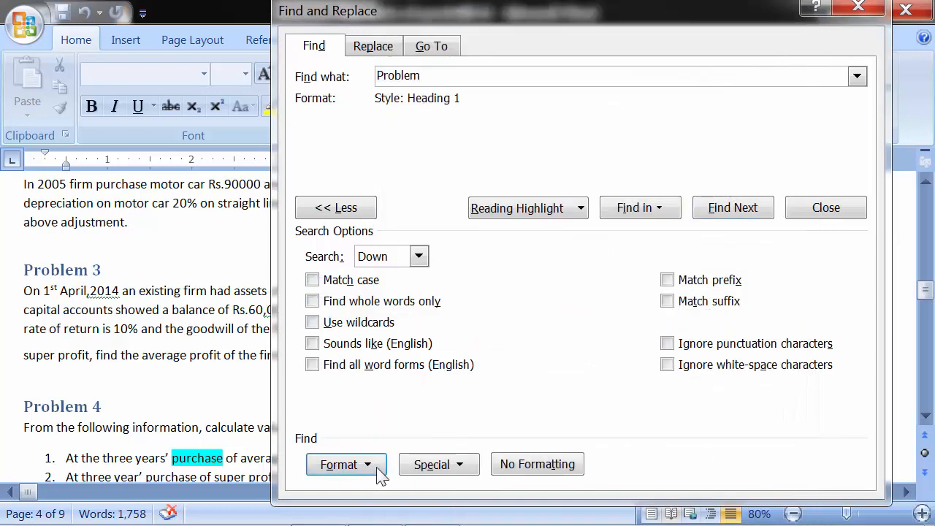